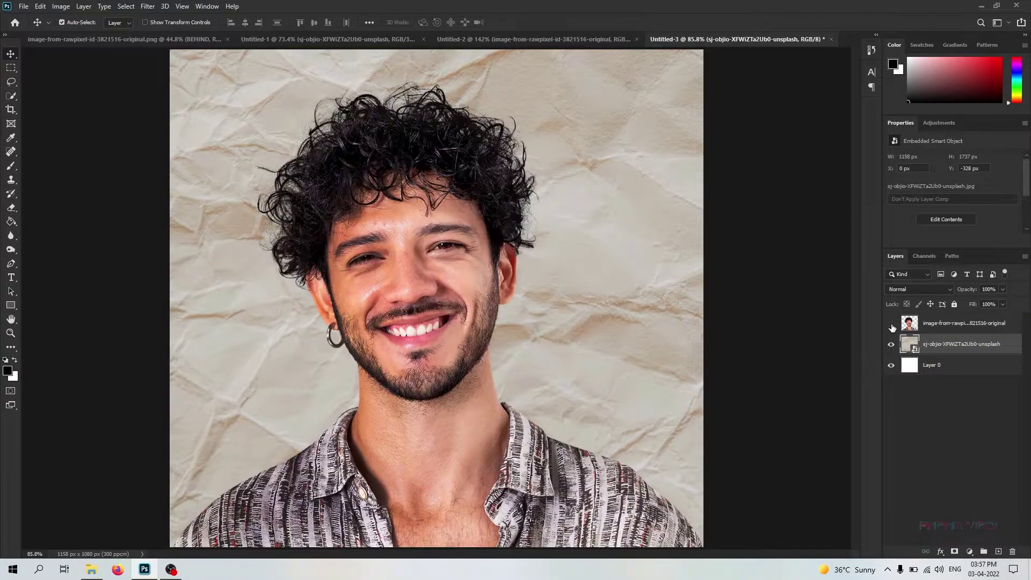
Step: Hide and reshow the portrait and crumpled paper layers to inspect each one
left_click(891, 325)
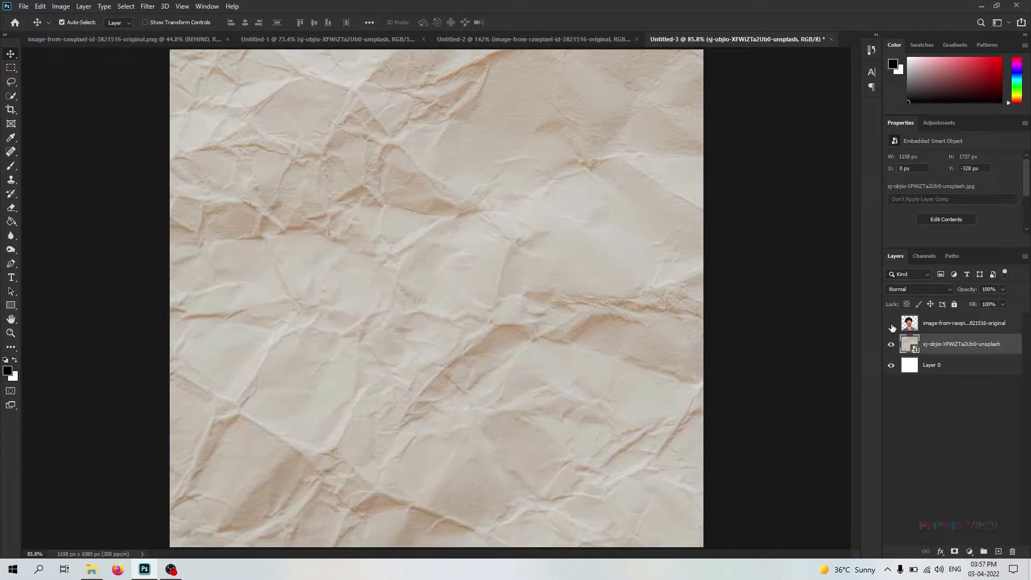
left_click(897, 349)
left_click(897, 350)
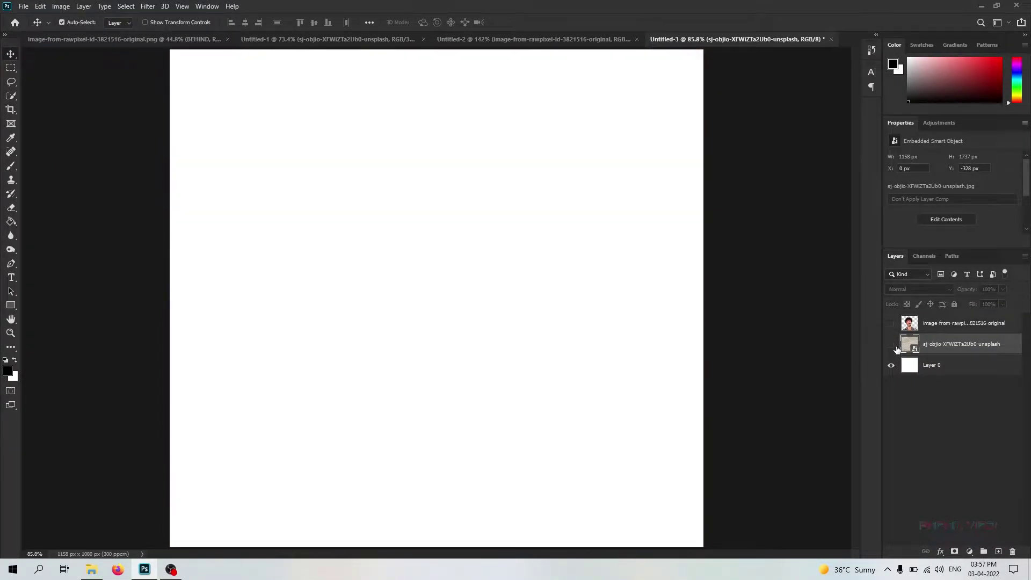
left_click(892, 344)
left_click(891, 323)
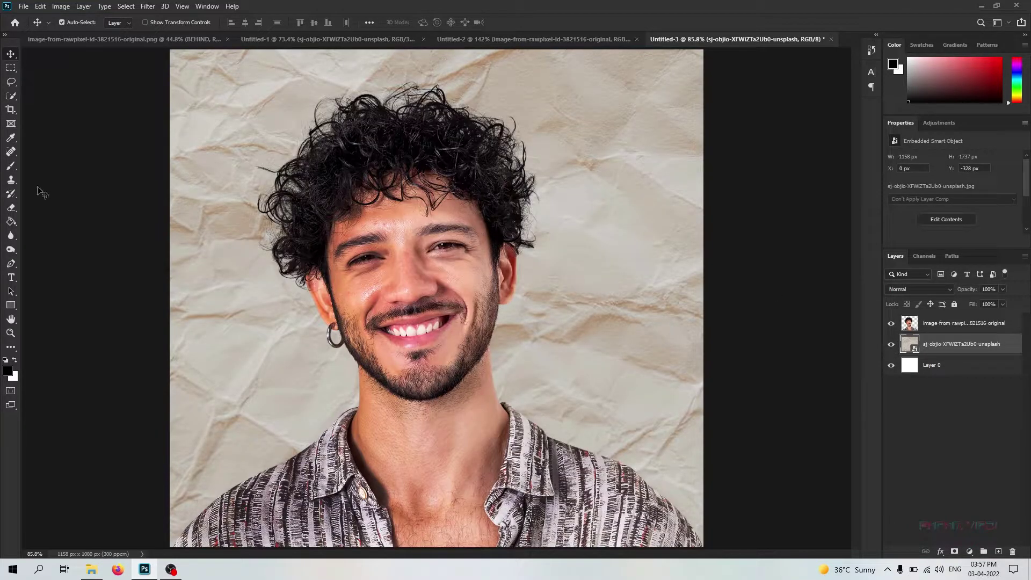
Step: Add 13 pt black Impact 'BEHIND' text in the lower right beside his chin
left_click(11, 277)
left_click(338, 307)
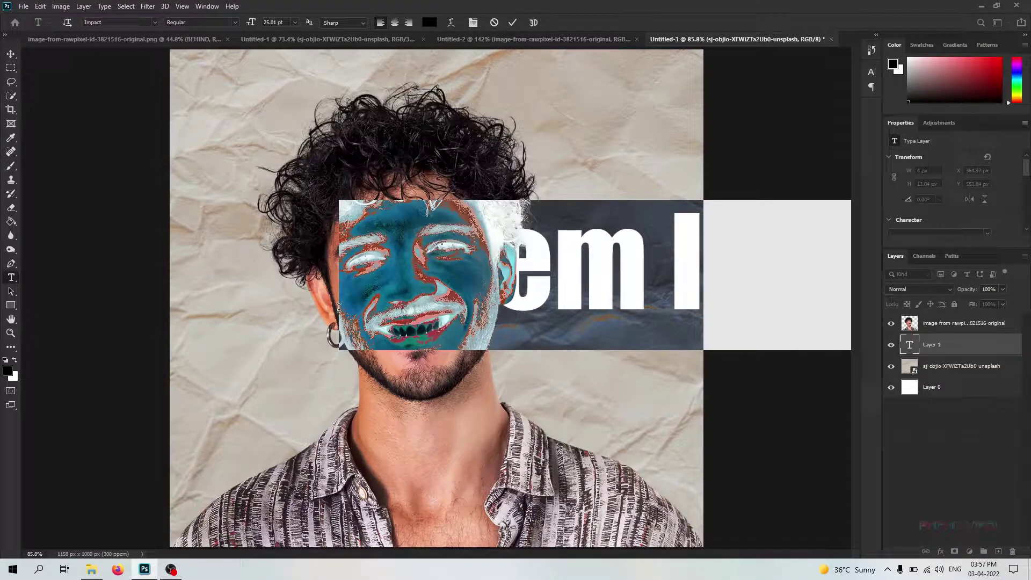
left_click_drag(254, 27, 231, 32)
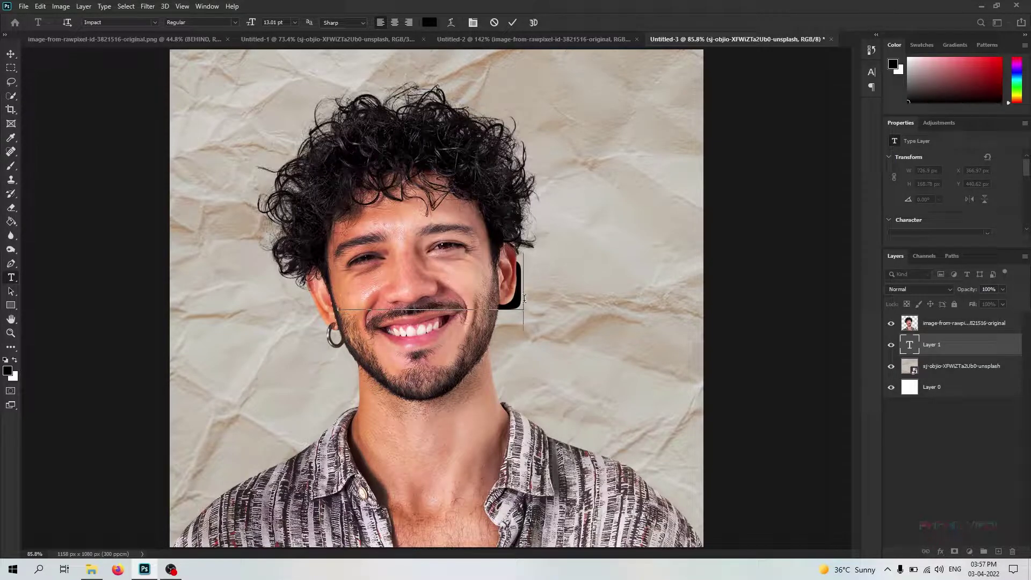
mouse_move(549, 315)
left_mouse_down()
mouse_move(720, 399)
mouse_move(522, 383)
left_mouse_up()
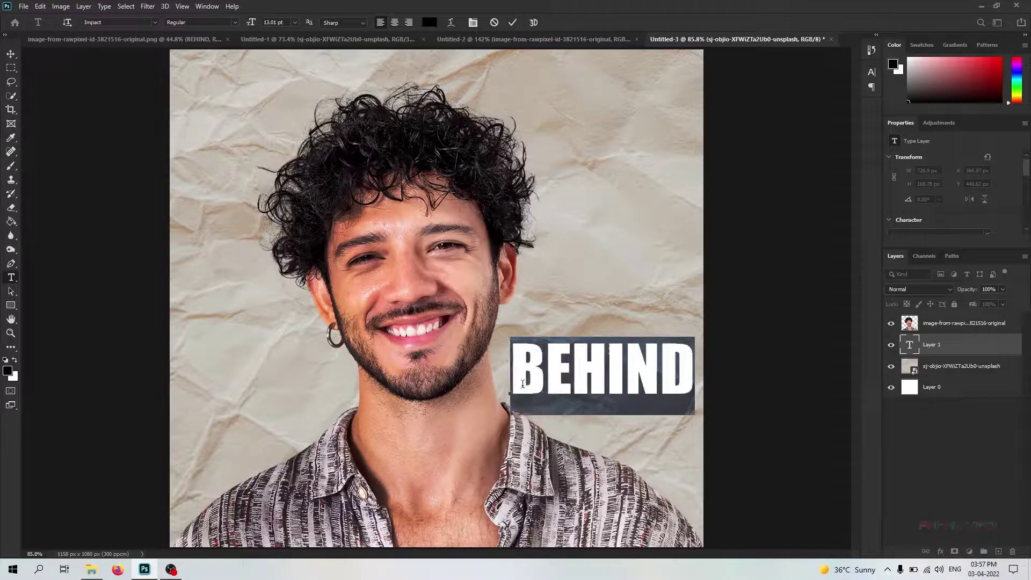
key("ctrl")
key("ctrl+t")
left_click(658, 339)
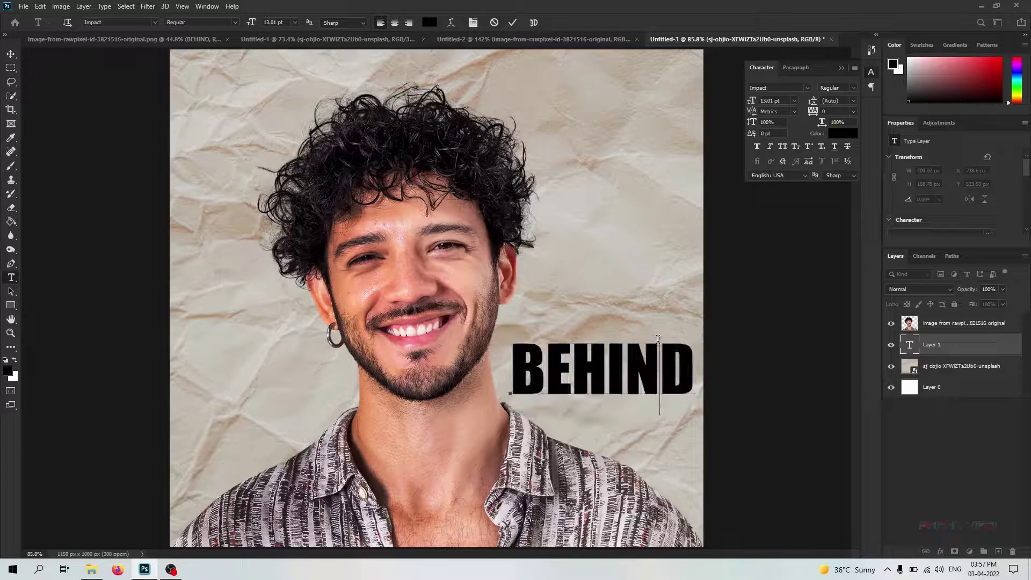
left_click(596, 200)
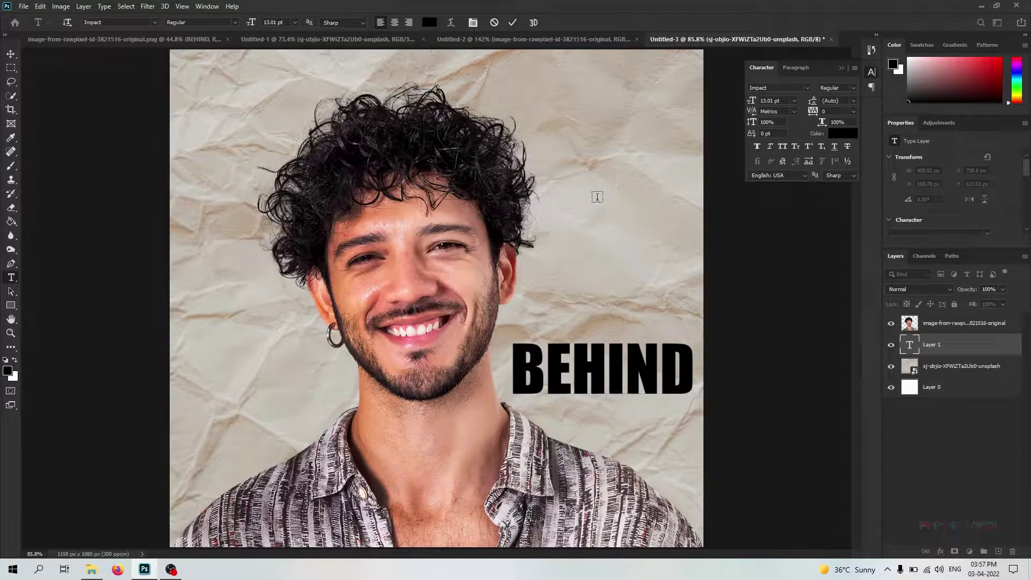
Step: Rotate the BEHIND text -90°, move it to the left edge, and scale it to about 270%
key("ctrl+t")
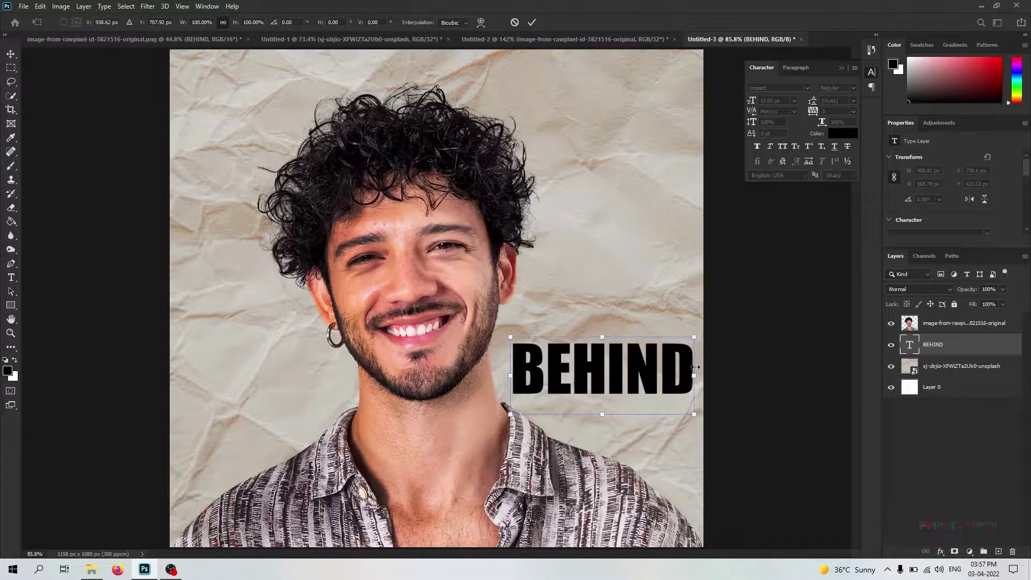
left_click_drag(694, 329, 550, 274)
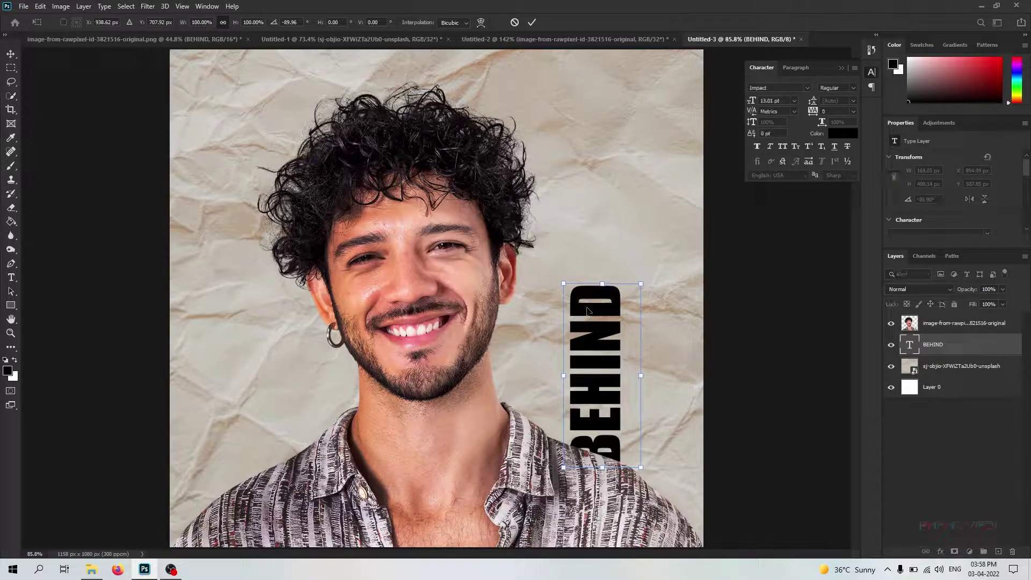
left_click_drag(588, 310, 296, 252)
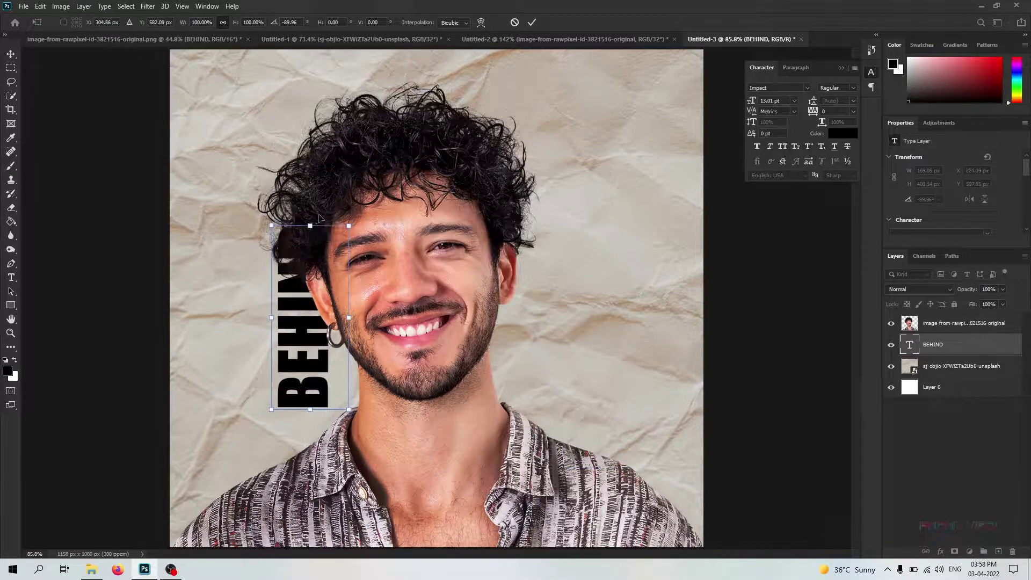
left_click_drag(348, 225, 390, 36)
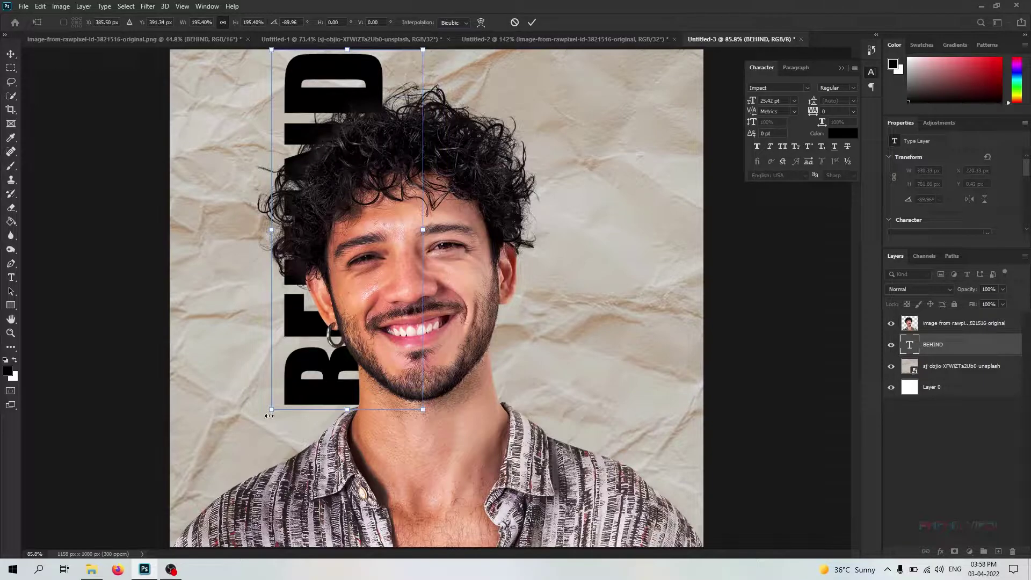
left_click_drag(272, 410, 202, 546)
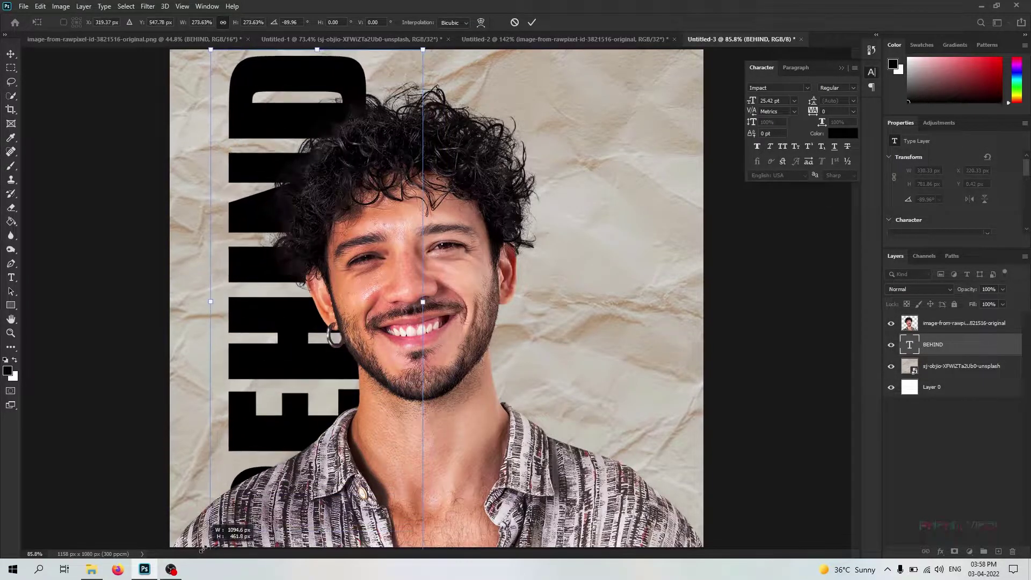
left_click_drag(203, 547, 205, 547)
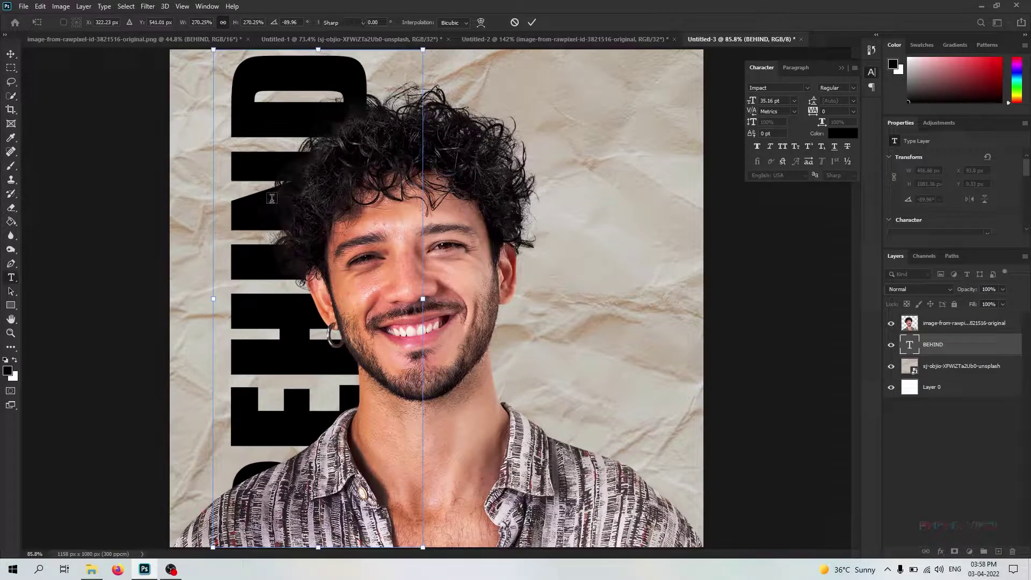
key("Return")
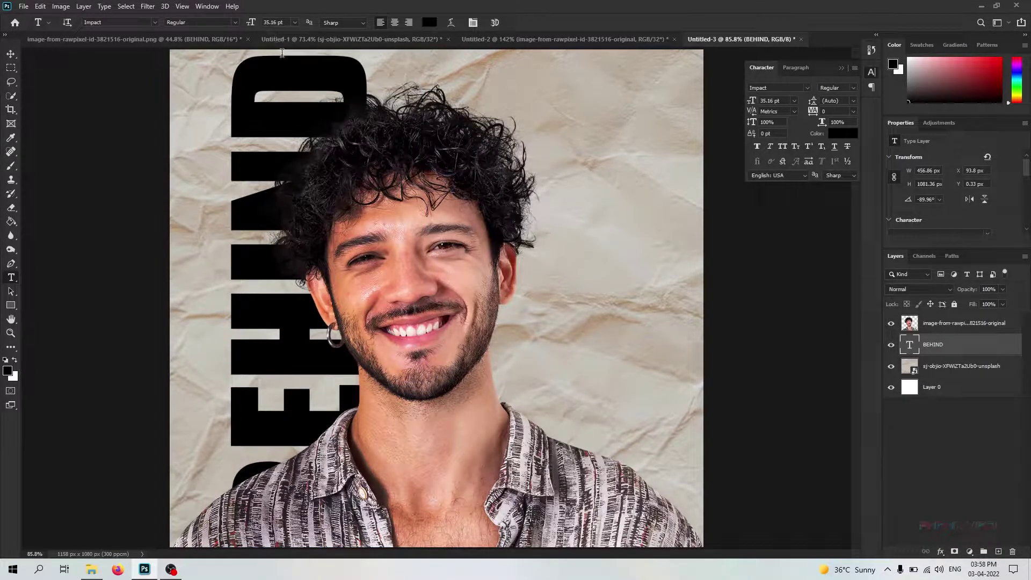
Step: Recolour the BEHIND lettering to orange ff6c00 and commit the edit
double_click(282, 53)
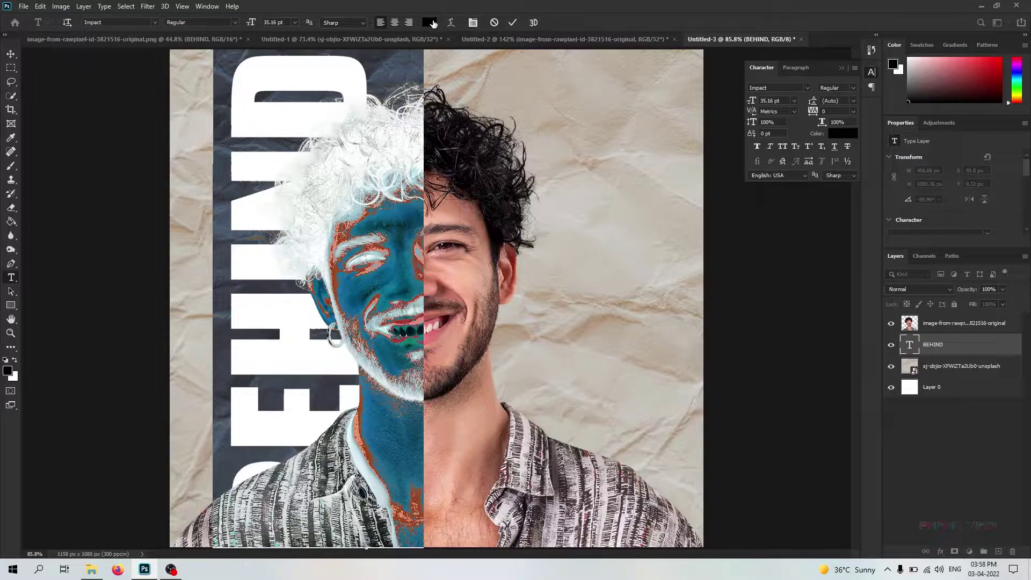
left_click(433, 23)
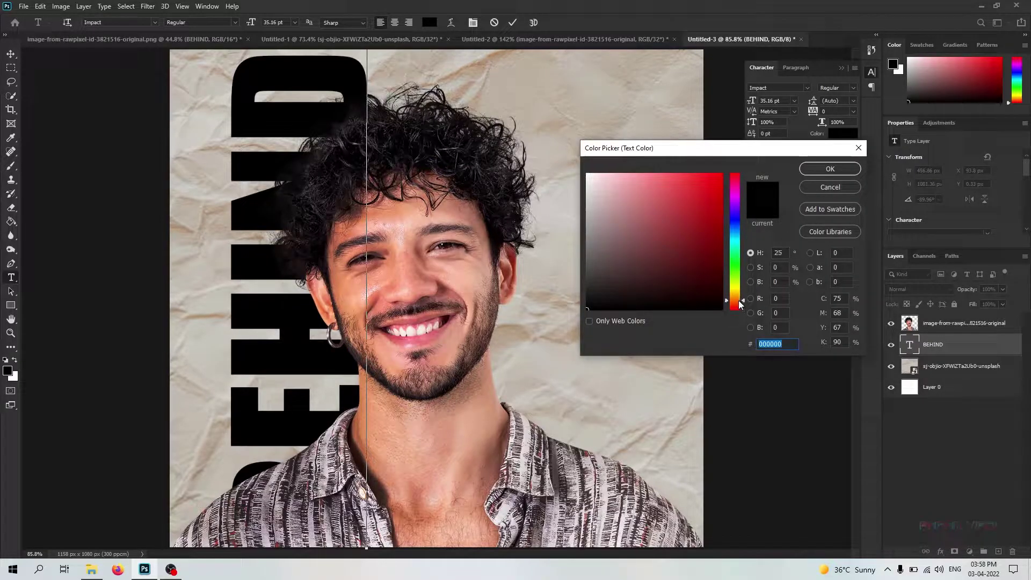
type("ff6c00")
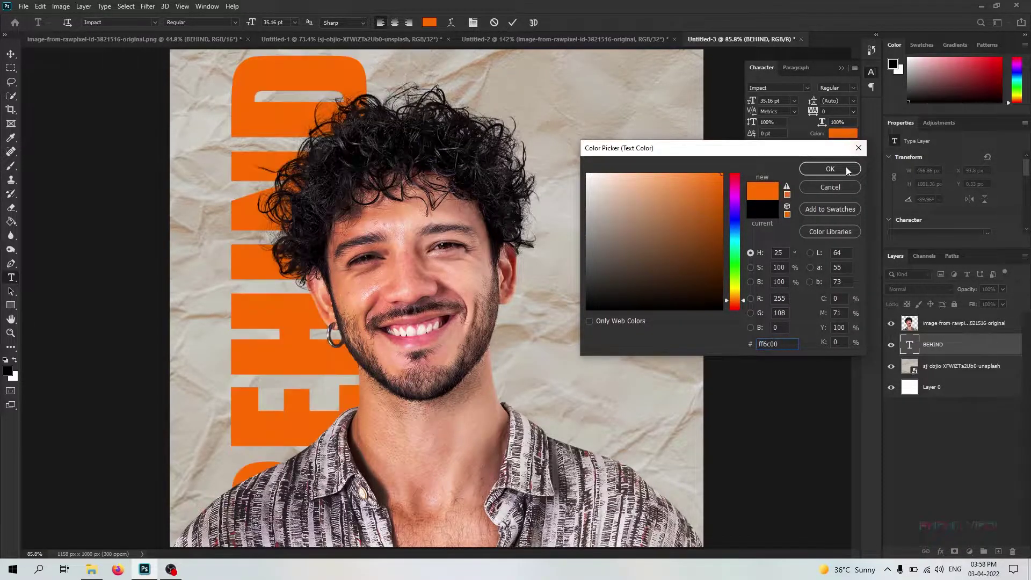
left_click(845, 169)
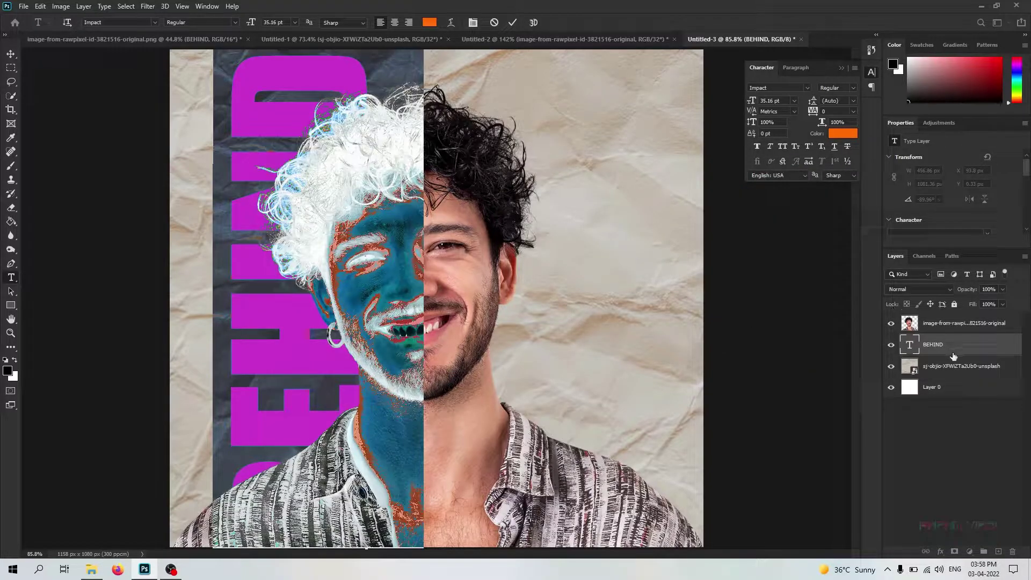
left_click(377, 307)
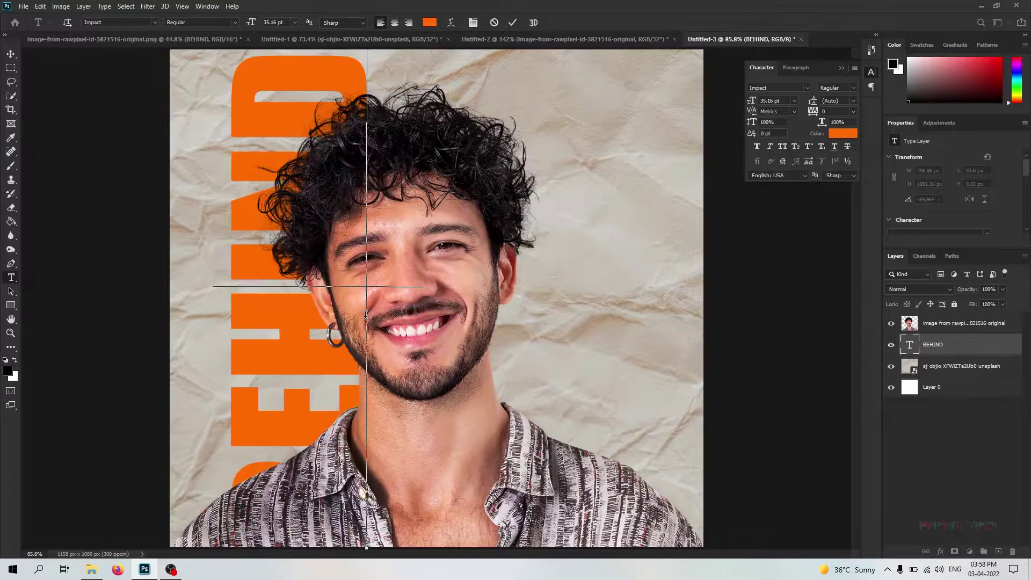
left_click(10, 54)
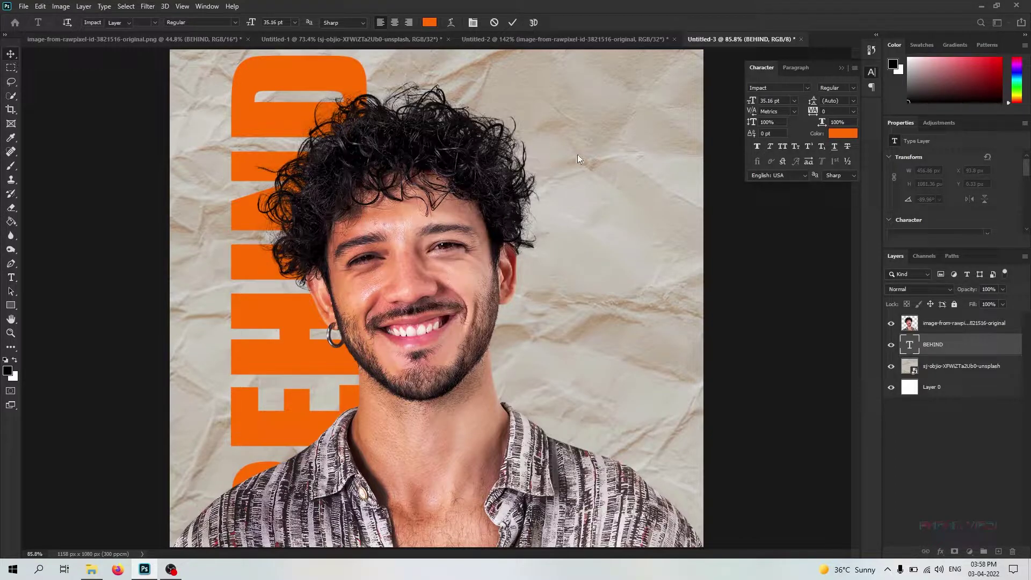
Step: Duplicate the portrait layer, clip the original to the BEHIND text, and select the copy
left_click(944, 324)
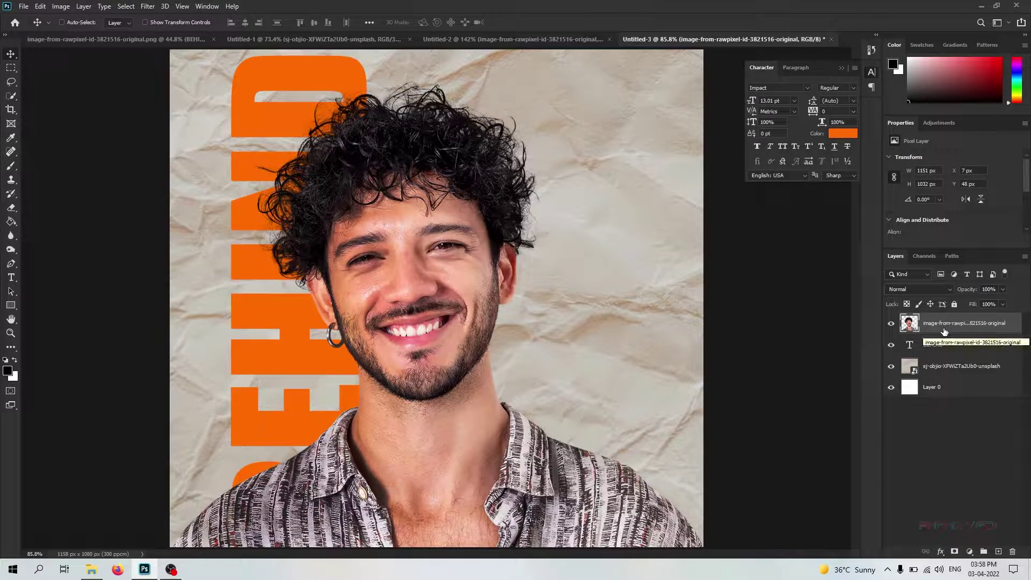
key("ctrl+j")
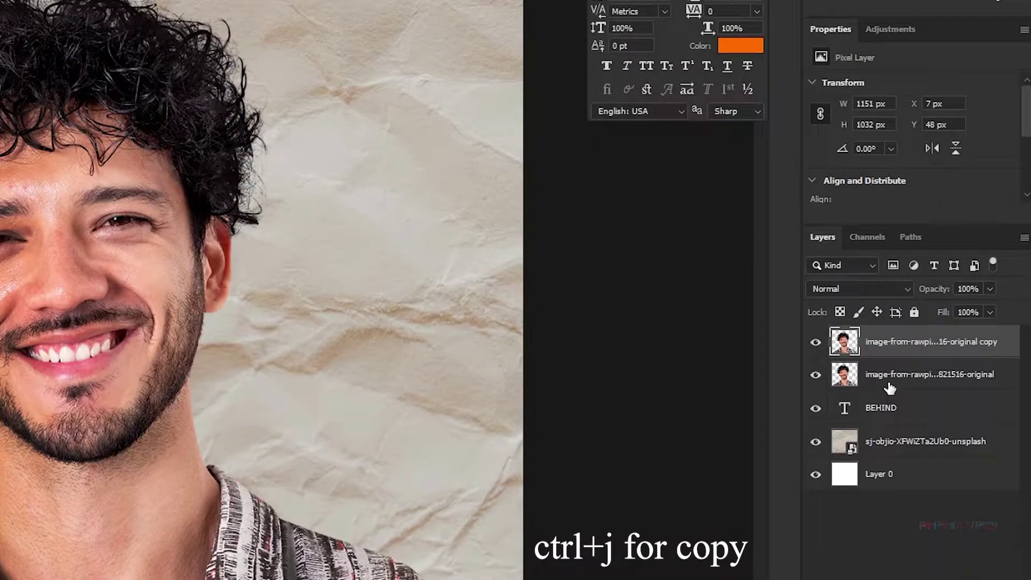
right_click(885, 382)
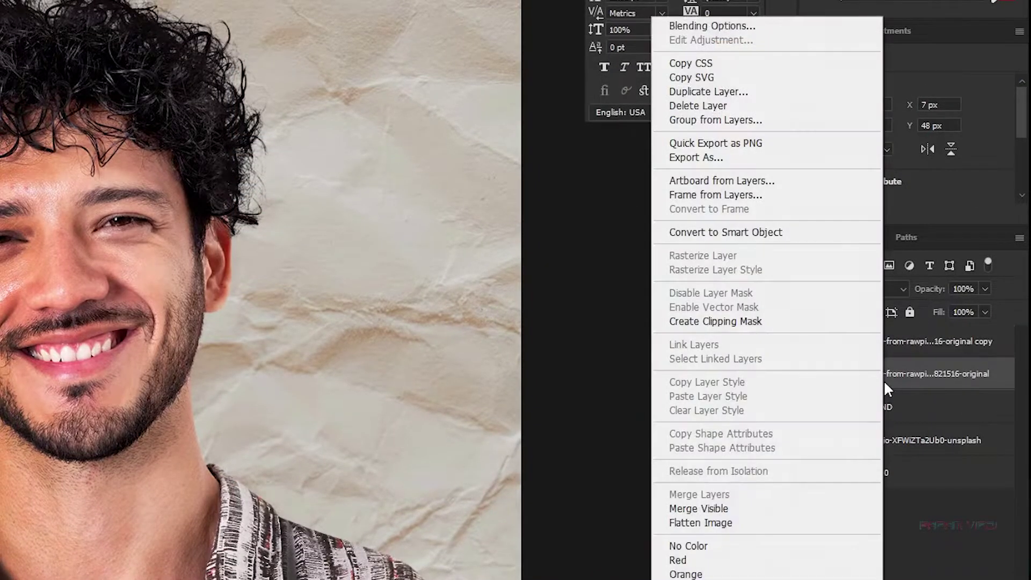
left_click(832, 322)
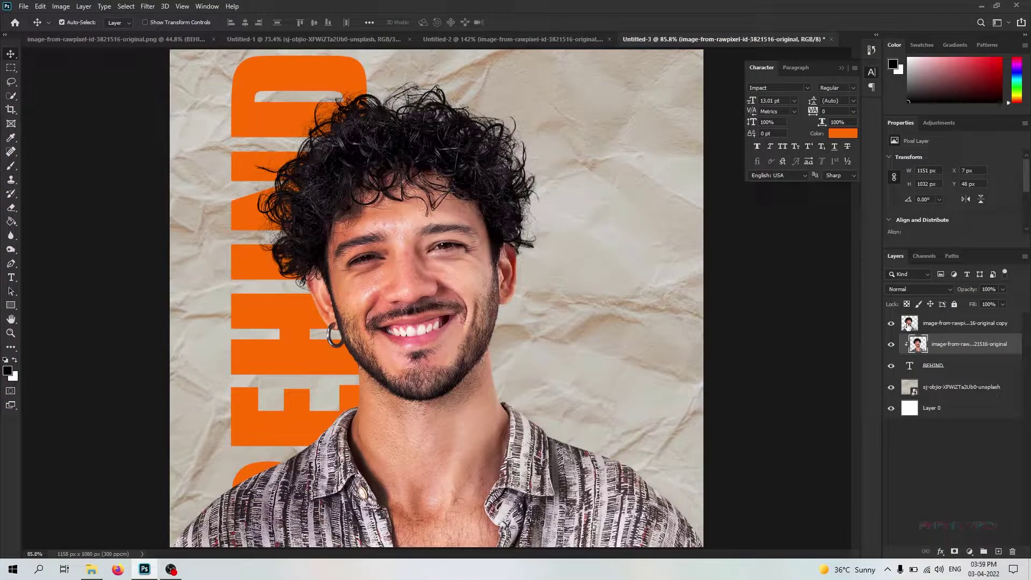
left_click(908, 324)
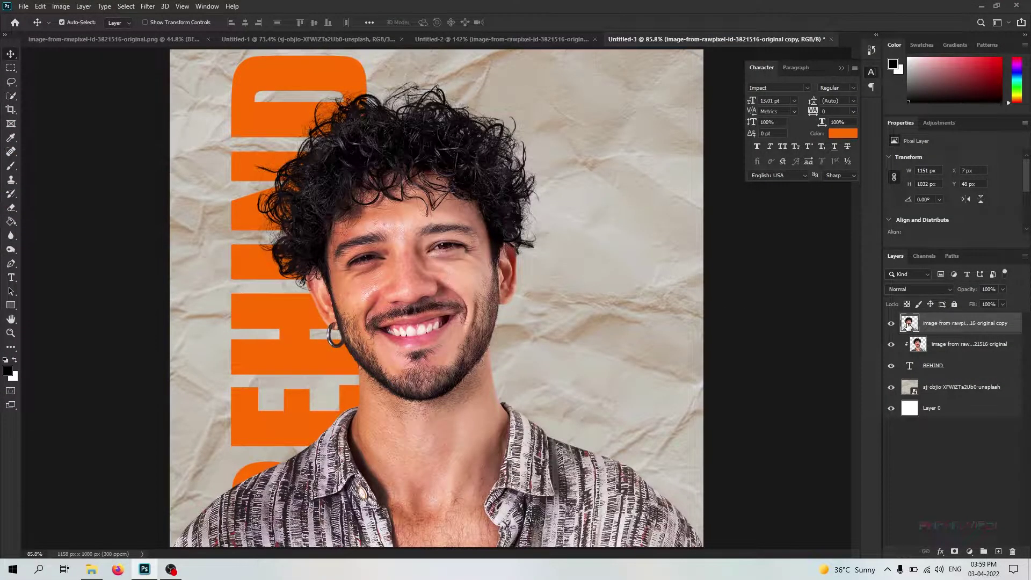
Step: Marquee the portrait's left half, add a layer mask to the copy, and invert it
left_click(11, 68)
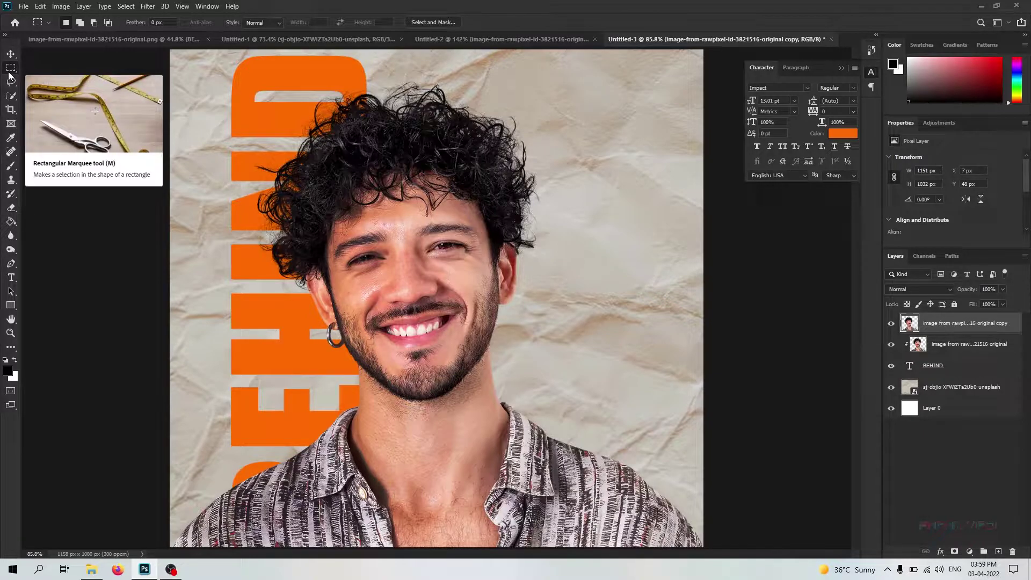
scroll(230, 237, "down", 1)
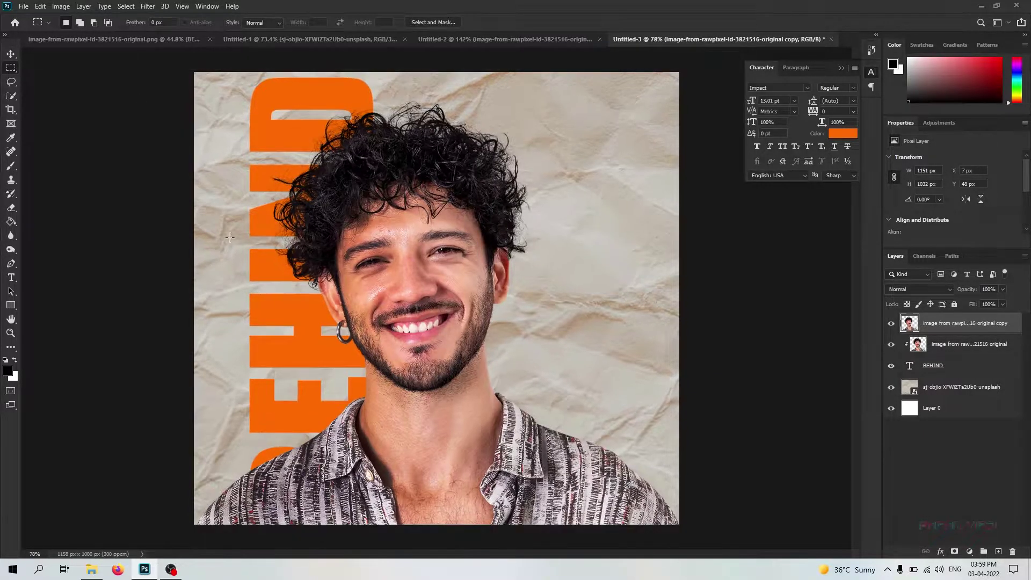
mouse_move(190, 72)
left_mouse_down()
mouse_move(384, 562)
mouse_move(401, 572)
left_mouse_up()
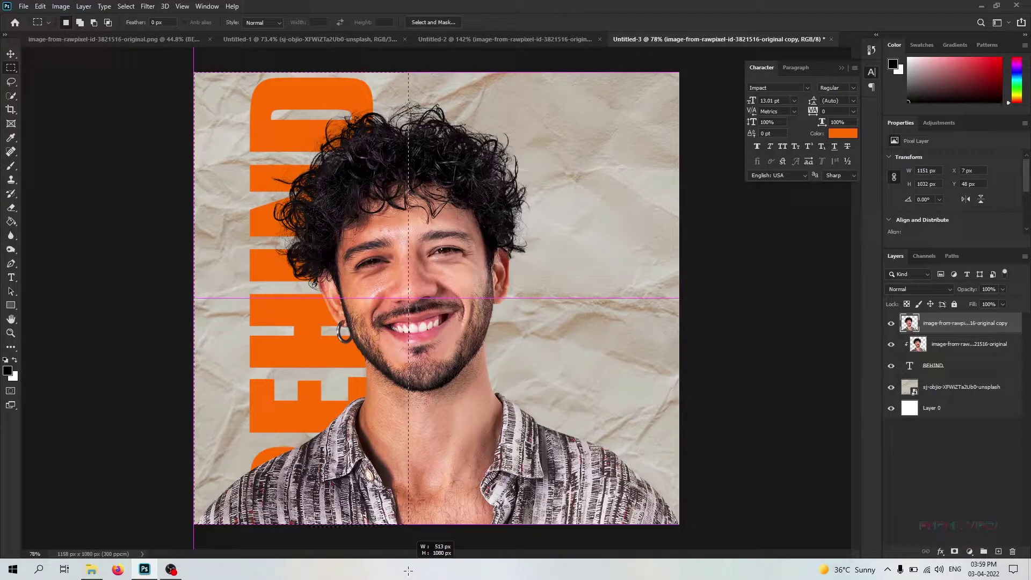
left_click_drag(401, 572, 408, 569)
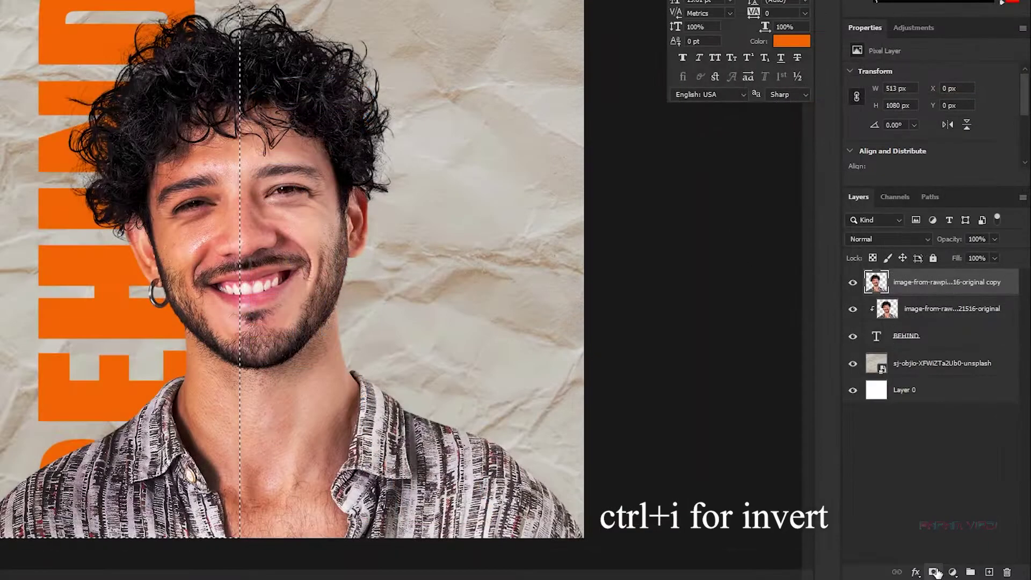
left_click(933, 572)
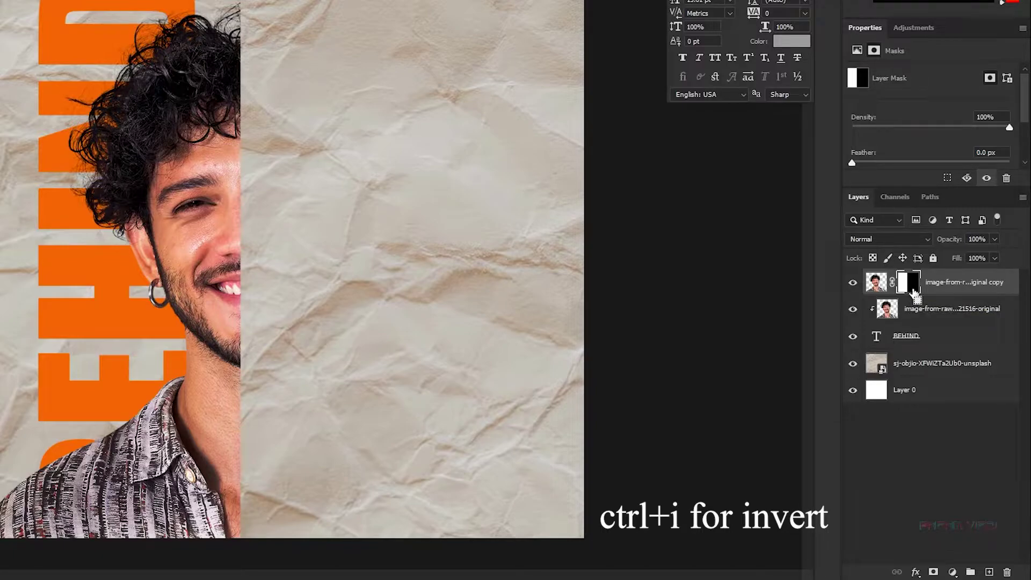
key("ctrl+i")
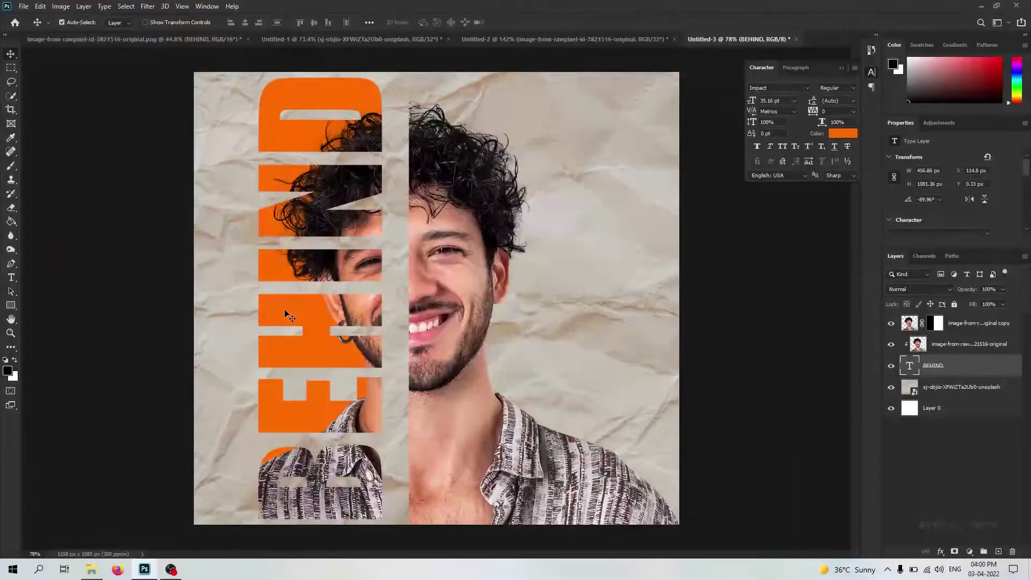
Step: Nudge the BEHIND text right with seven arrow-key presses
key("Right")
key("Right")
key("Right")
key("Right")
key("Right")
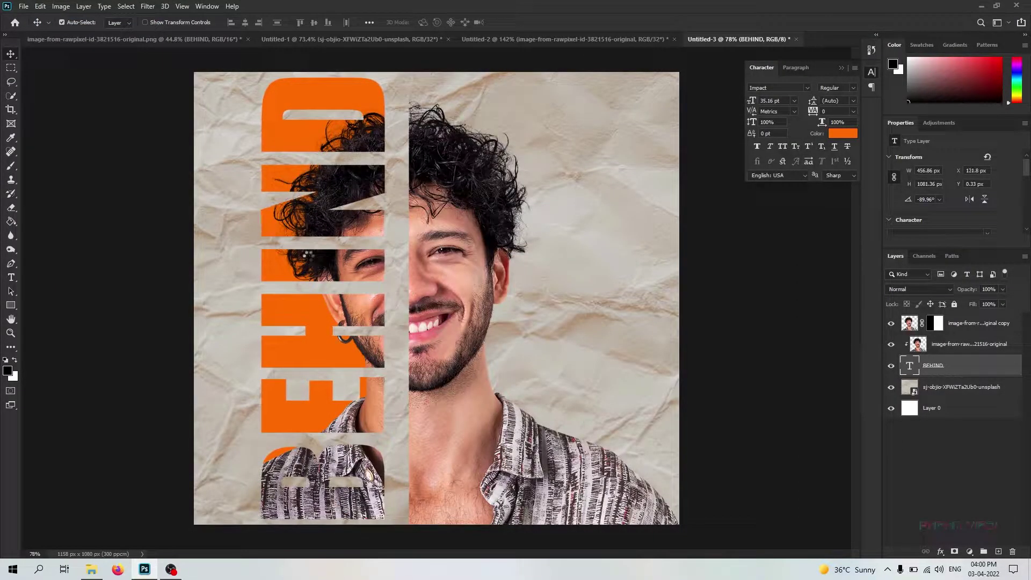
key("Right")
key("Right")
key("Right")
key("Right")
key("Right")
key("Right")
key("Right")
key("Right")
key("Right")
key("Right")
key("Right")
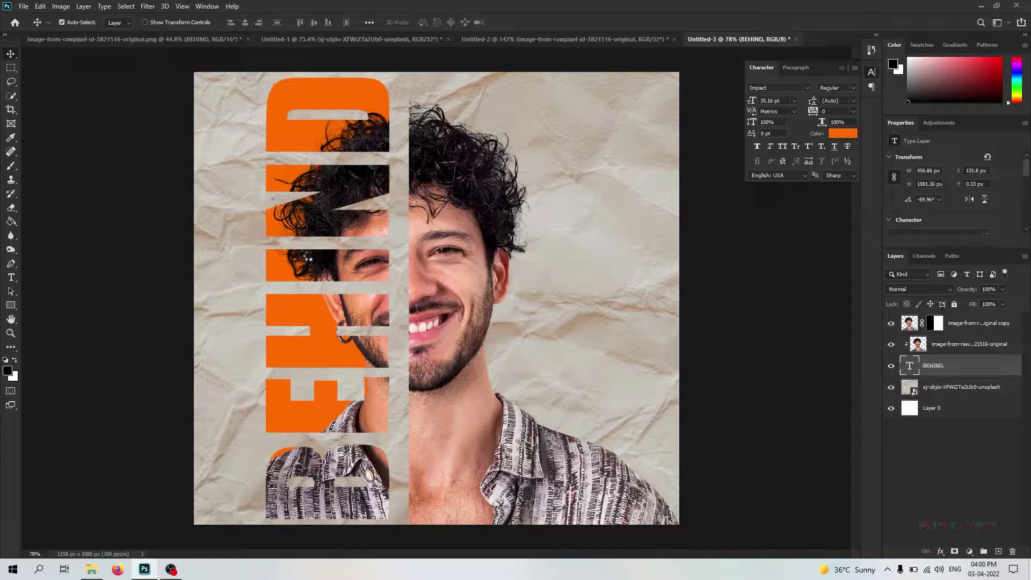
key("Right")
key("Right")
key("Right")
key("Right")
key("Right")
key("Right")
key("Right")
key("Right")
key("Right")
key("Right")
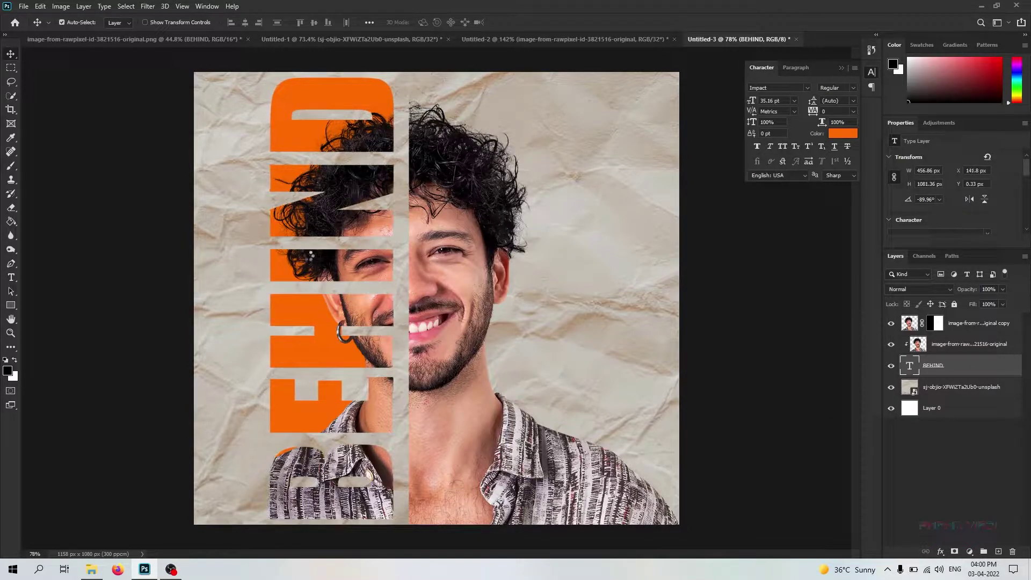
key("Right")
key("Right")
key("Right")
key("Right")
key("Right")
key("Right")
key("Right")
key("Right")
key("Right")
key("Right")
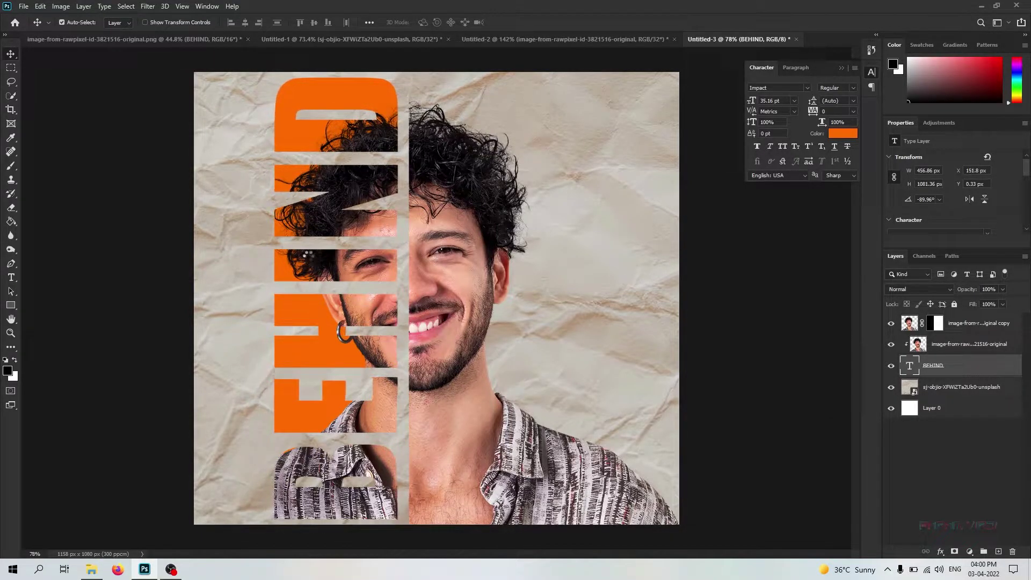
key("Right")
key("Right")
key("Right")
key("Right")
key("Right")
key("Right")
key("Right")
key("Right")
key("Right")
key("Right")
key("Right")
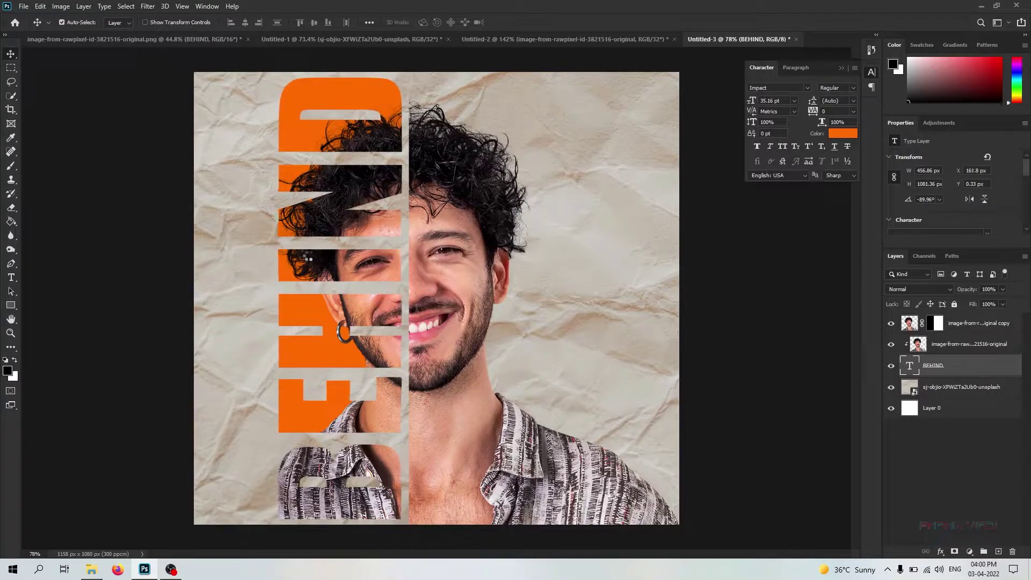
key("Right")
key("Right")
key("Right")
key("Right")
key("Right")
key("Right")
key("Right")
key("Right")
key("Right")
key("Right")
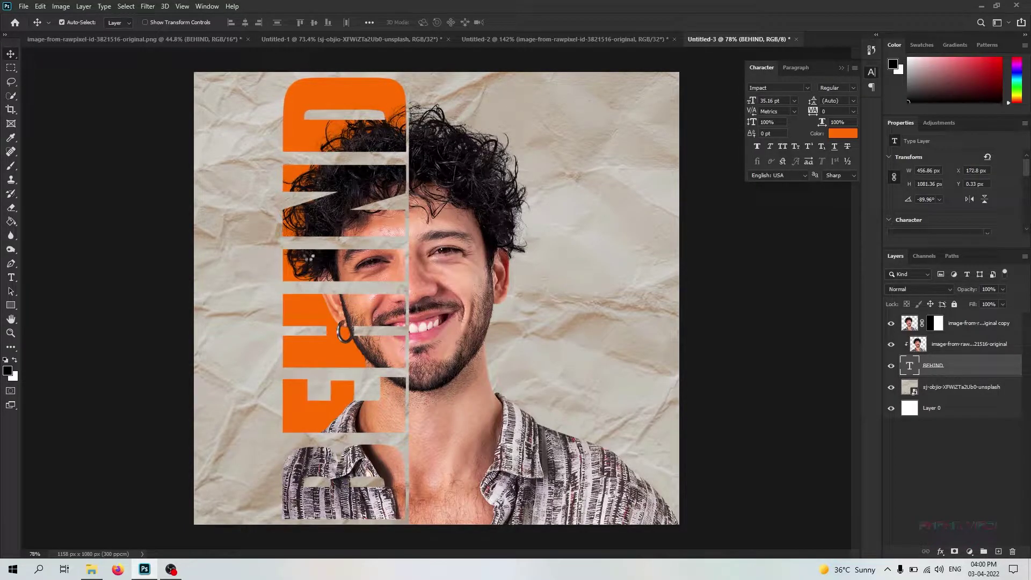
key("Right")
key("Right")
key("Right")
key("Right")
key("Right")
key("Right")
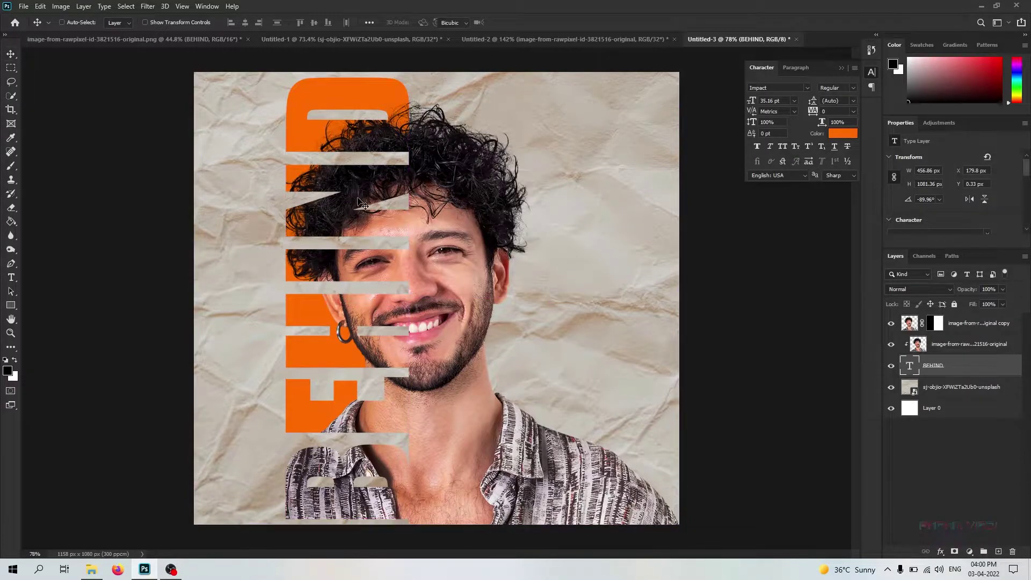
Step: Resize the BEHIND text slightly, nudge it right once more, and move the paper layer to the top
key("ctrl+t")
mouse_move(259, 298)
left_mouse_down()
mouse_move(249, 298)
mouse_move(261, 304)
left_mouse_up()
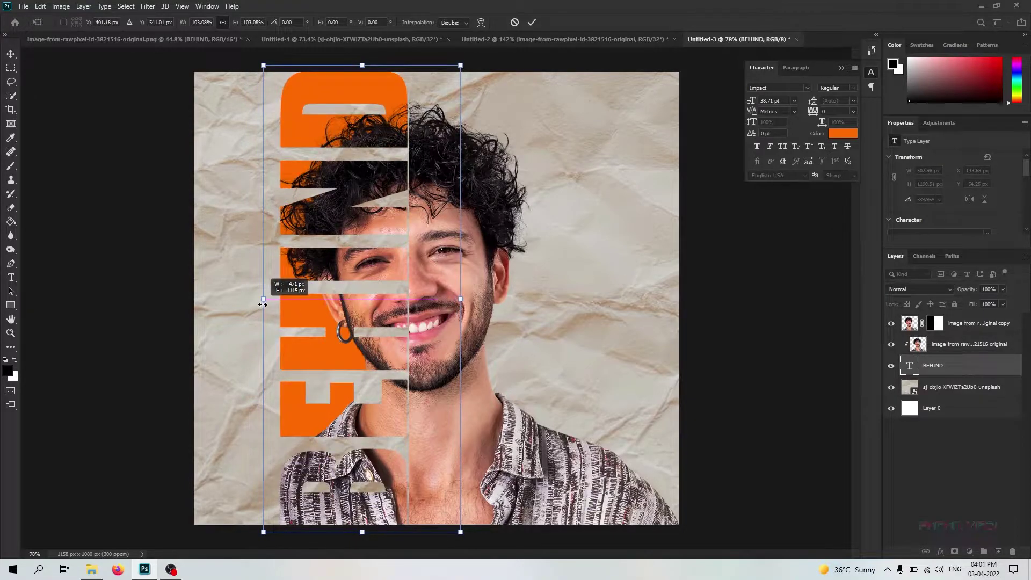
left_click_drag(262, 304, 265, 304)
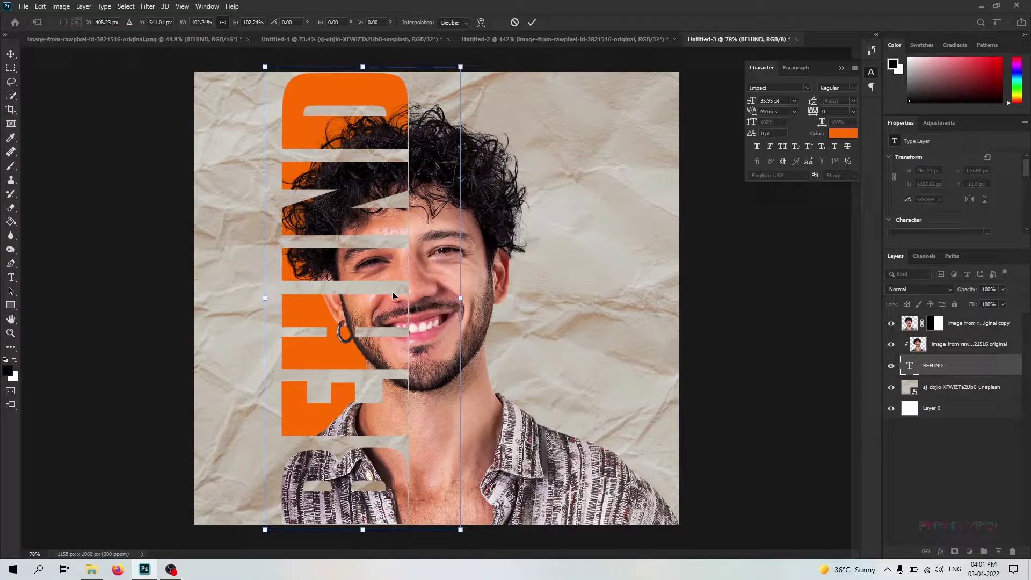
key("Return")
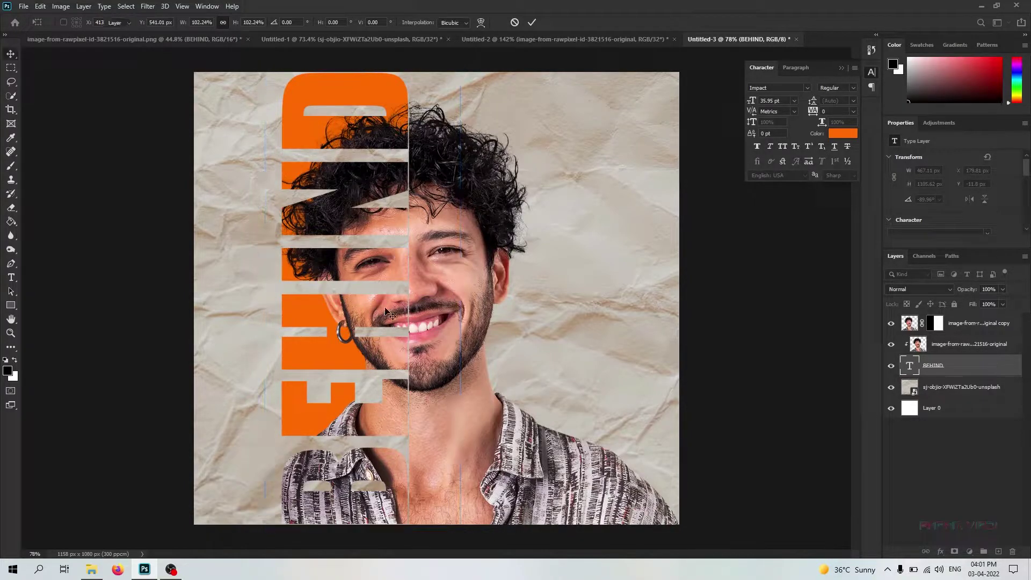
key("Right")
key("Right")
key("Right")
key("Right")
key("Right")
key("Right")
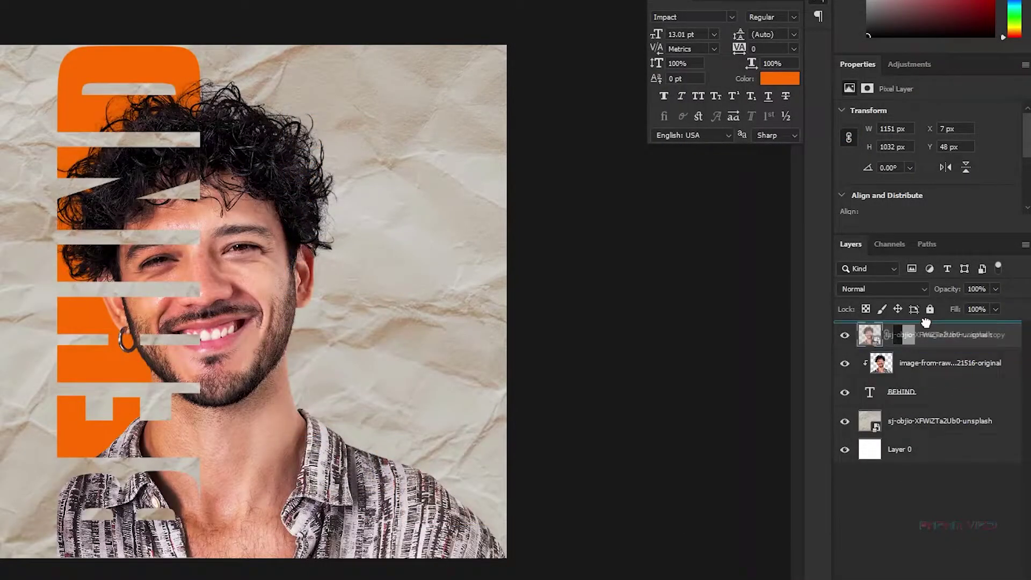
left_click_drag(945, 387, 944, 318)
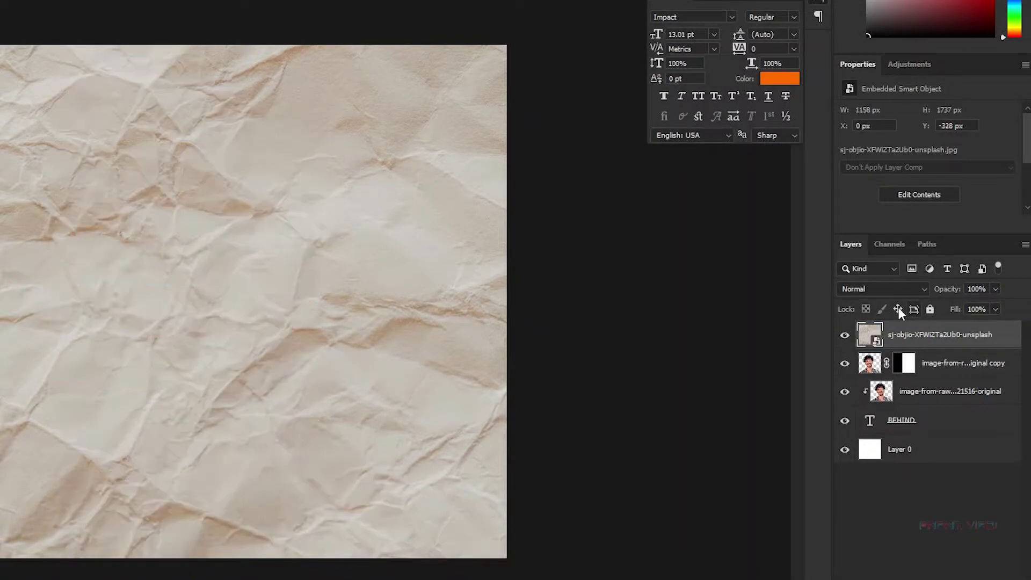
Step: Set the paper texture to Multiply and split its Underlying Layer Blend If slider
left_click(897, 290)
left_click(870, 349)
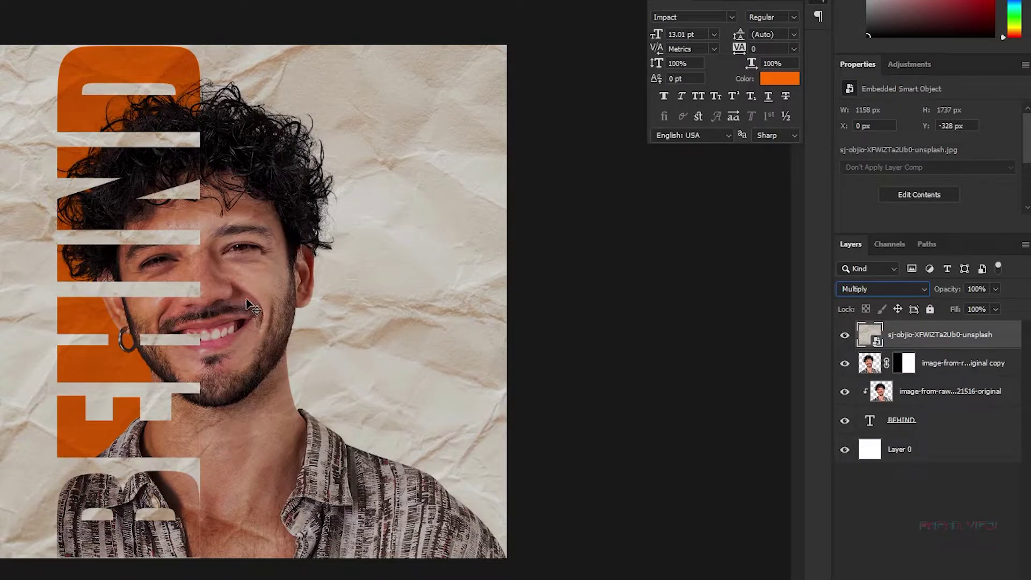
right_click(927, 331)
key("Escape")
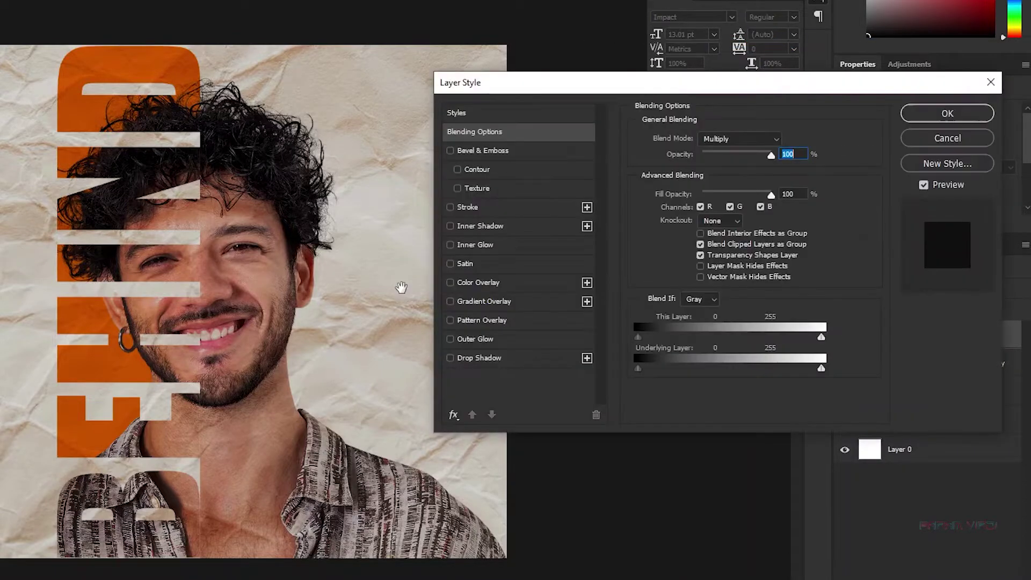
key("alt")
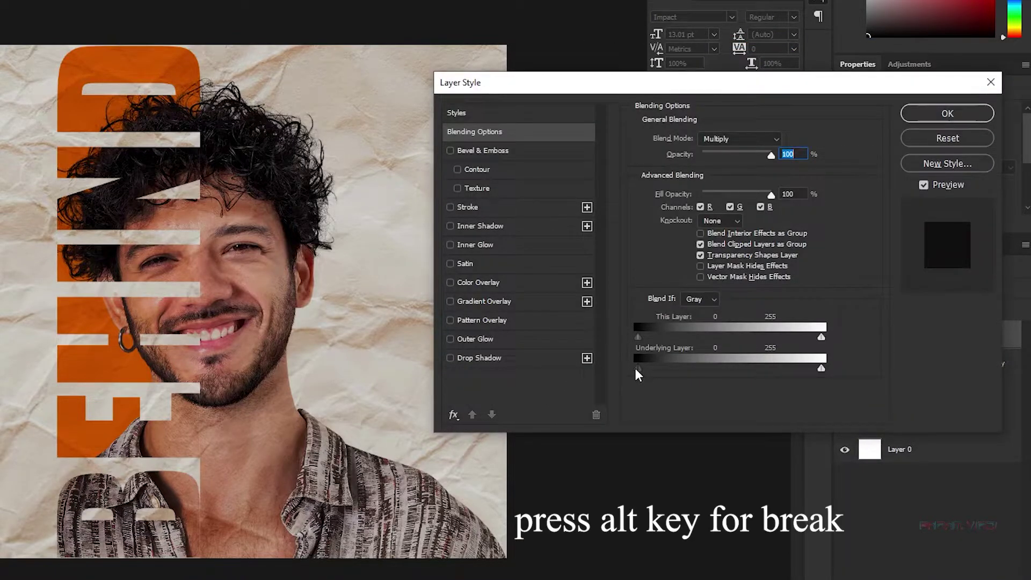
left_click_drag(641, 369, 716, 365)
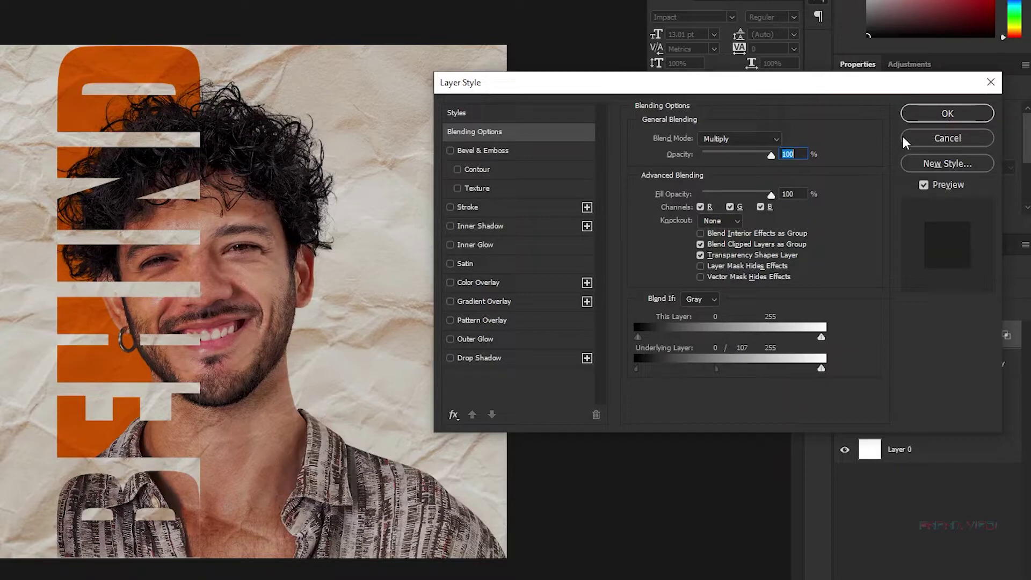
left_click(929, 112)
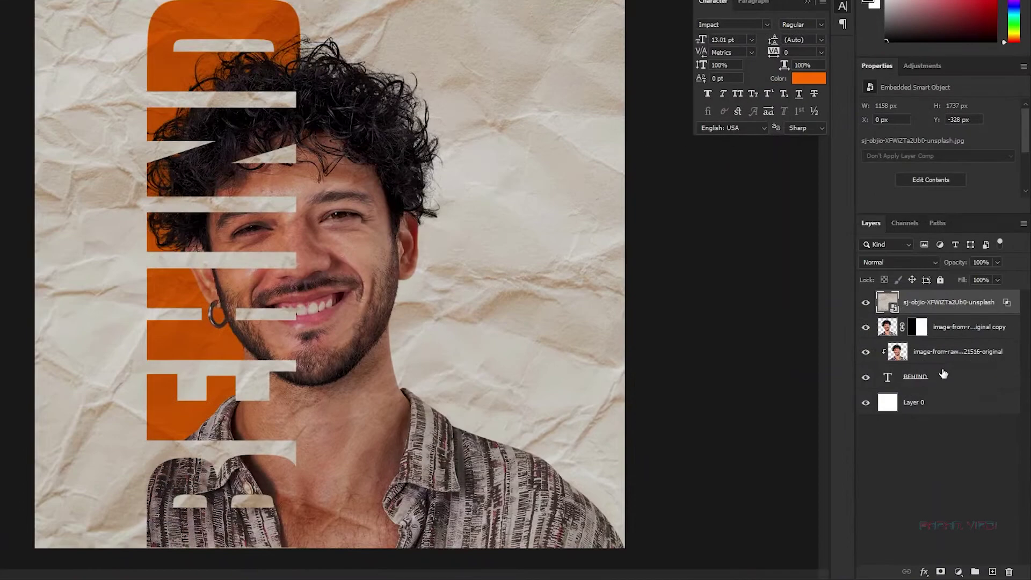
Step: Apply a Drop Shadow effect to the BEHIND layer: opacity 44%, distance 20 px, size 24 px
left_click(921, 378)
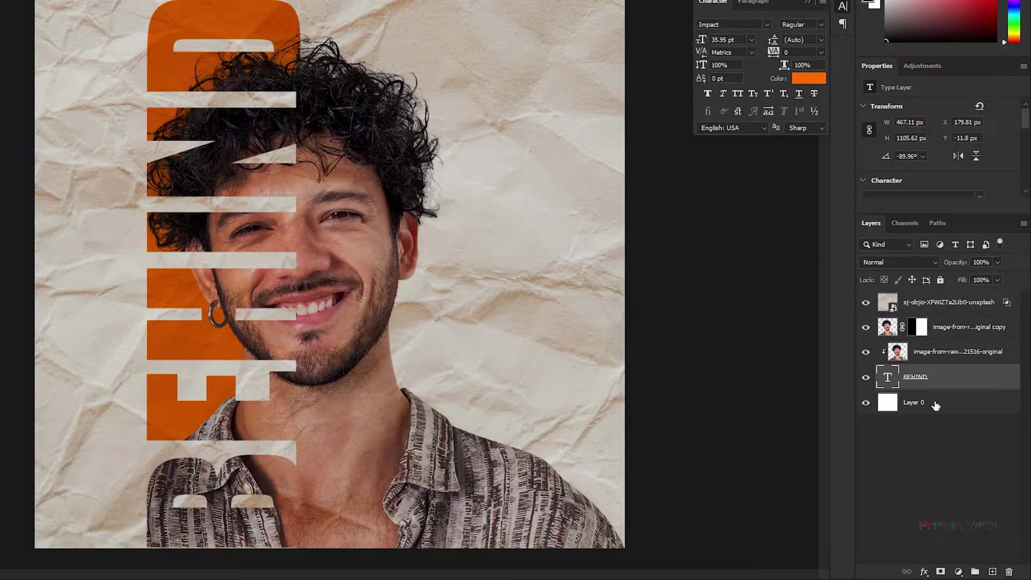
left_click(922, 573)
left_click(922, 543)
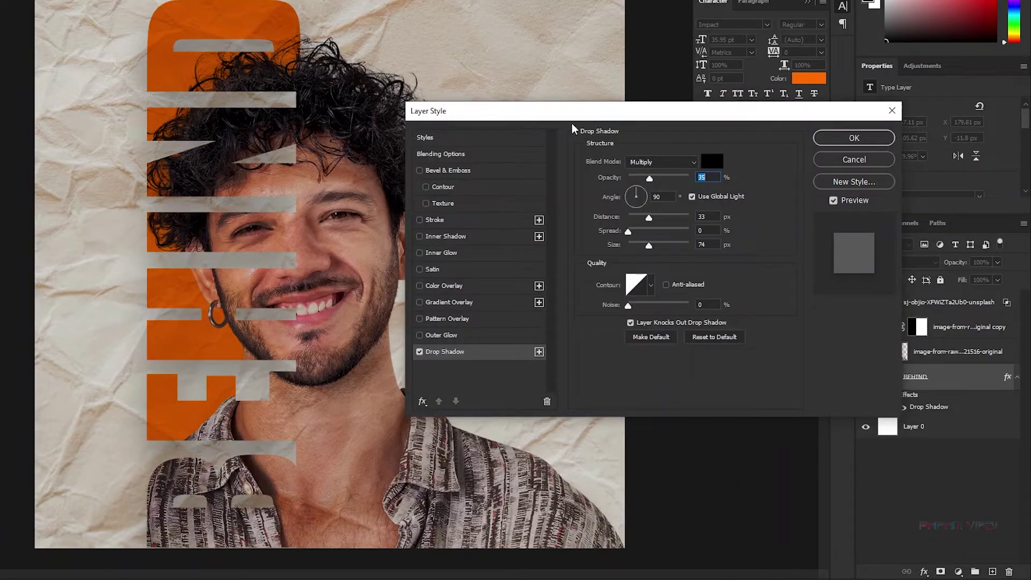
left_click_drag(582, 111, 635, 104)
left_click_drag(701, 169, 717, 171)
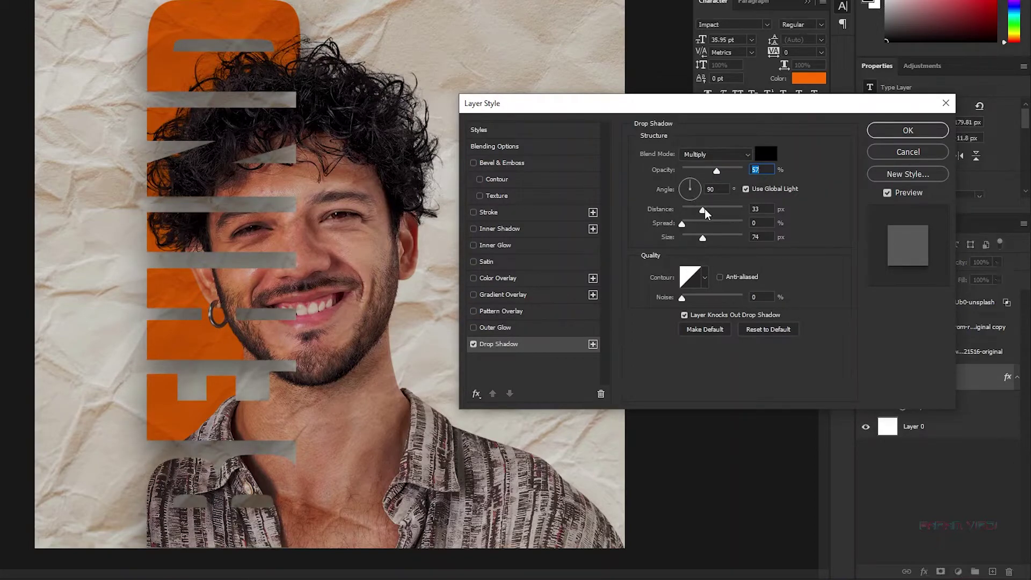
mouse_move(704, 209)
left_mouse_down()
mouse_move(689, 210)
mouse_move(695, 240)
left_mouse_up()
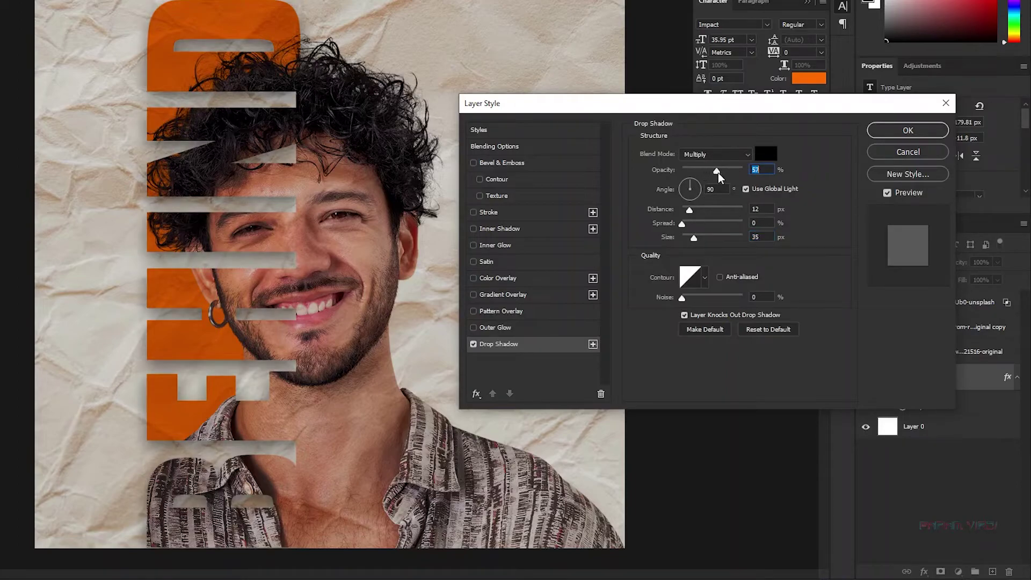
left_click_drag(717, 171, 709, 171)
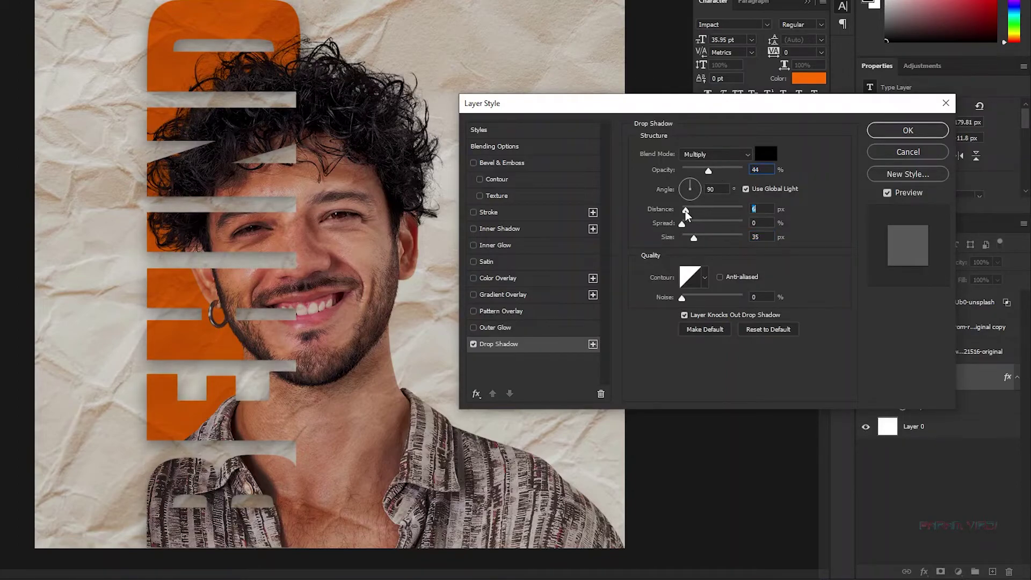
left_click_drag(689, 211, 698, 209)
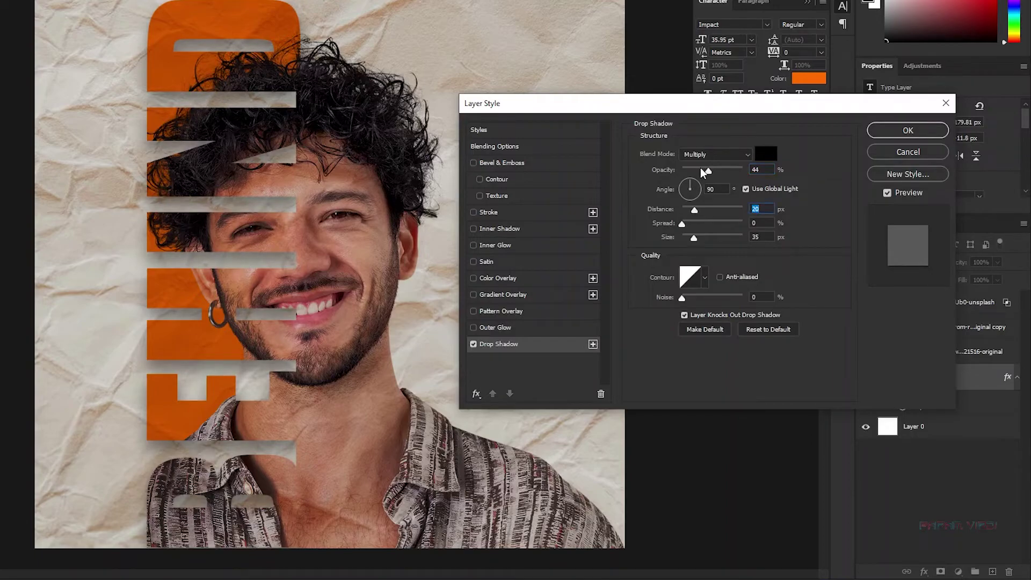
left_click_drag(701, 170, 709, 172)
left_click_drag(692, 238, 694, 242)
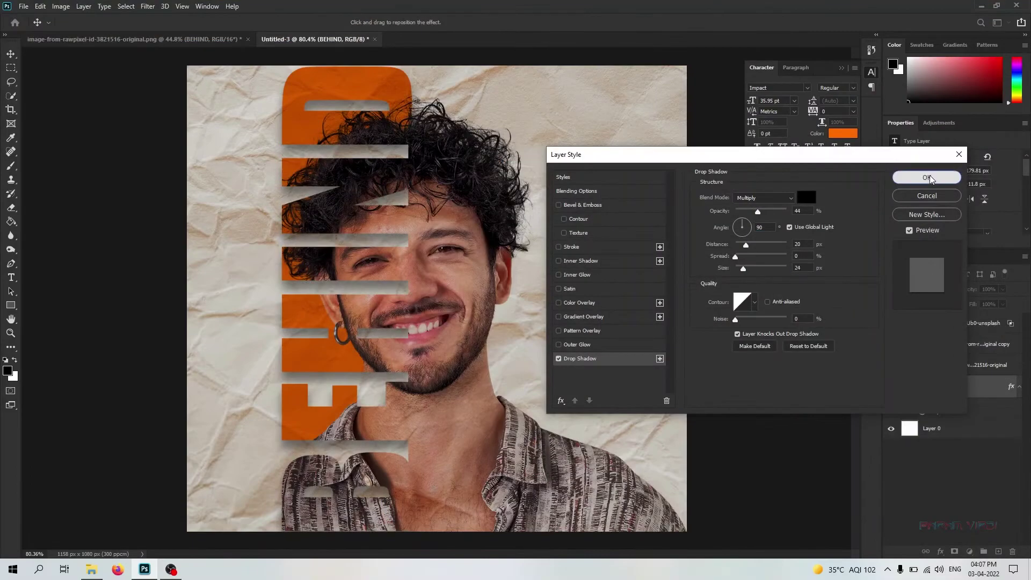
left_click(907, 130)
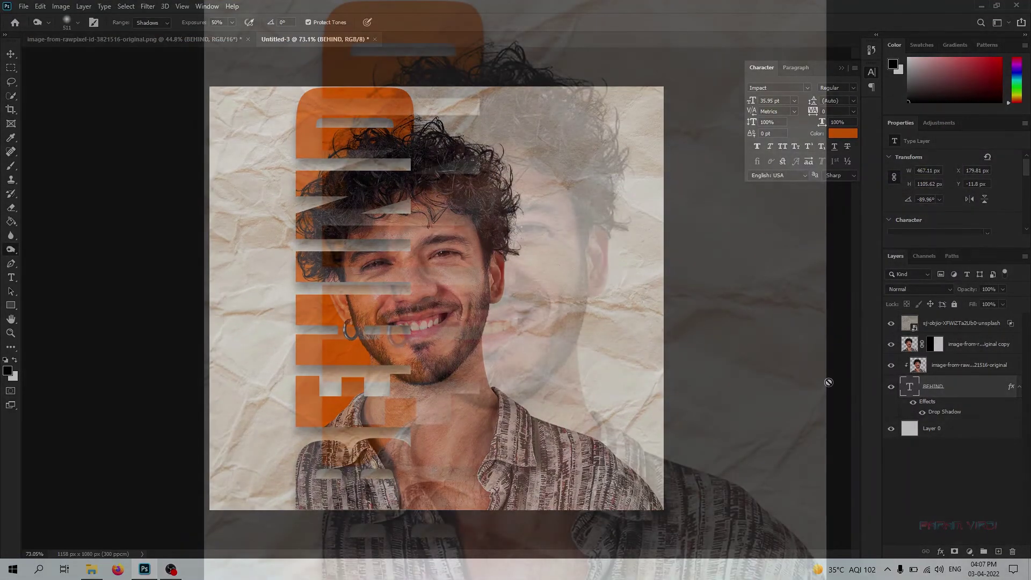